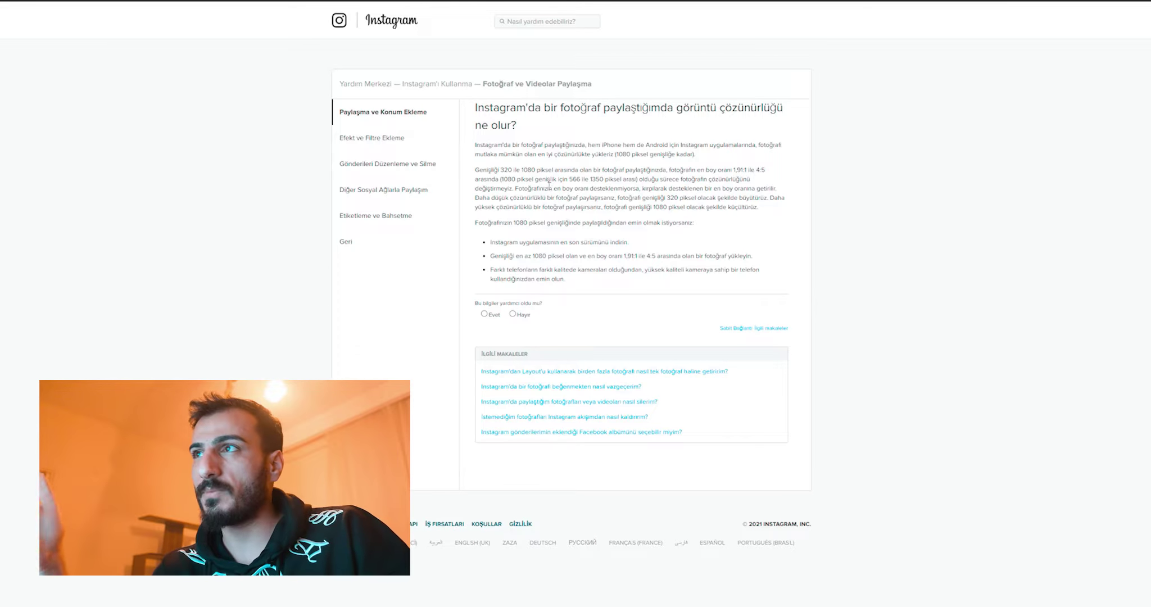
Step: Read the passage on supported photo widths and heights in the Instagram help article
drag(656, 180, 516, 190)
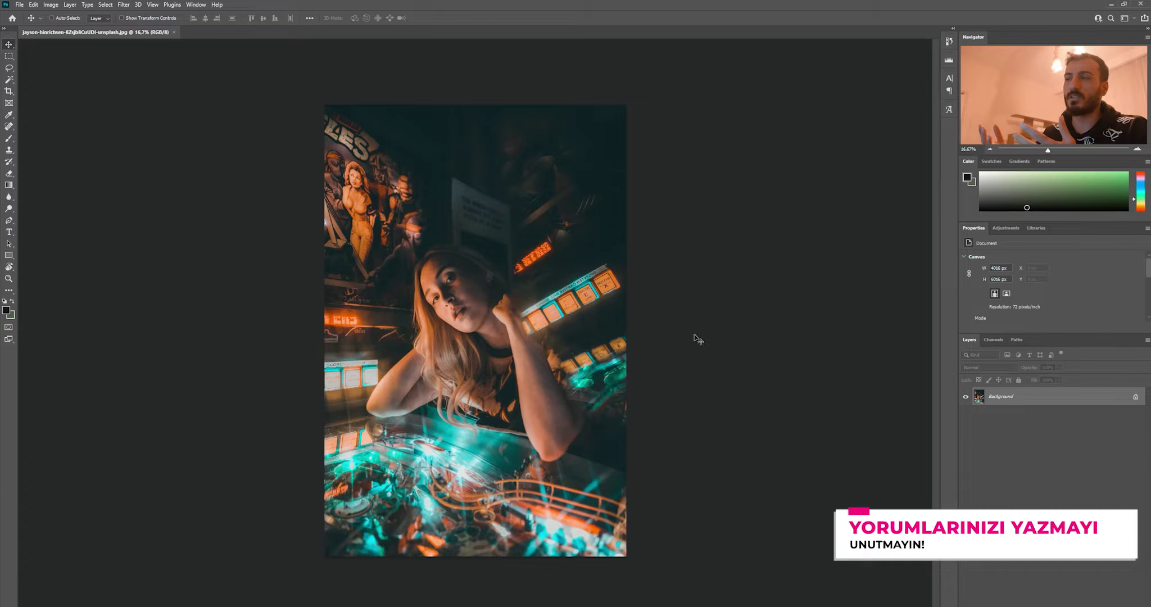
click(51, 4)
mouse_move(56, 14)
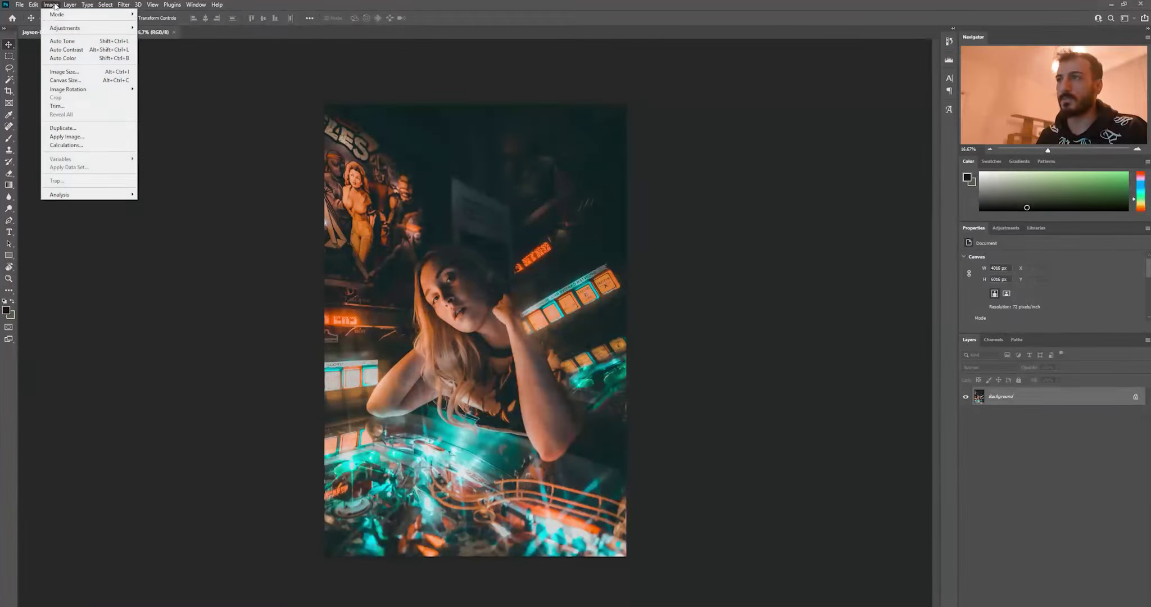
click(707, 146)
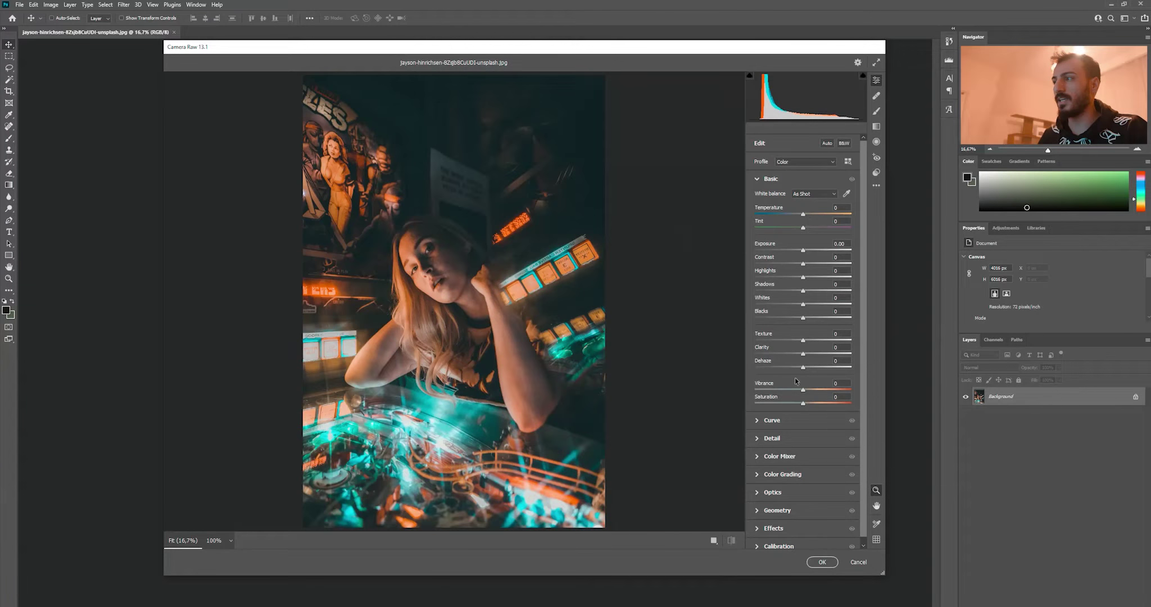
Step: Adjust the photo's basic Camera Raw settings: Contrast +26, Highlights +7, Shadows +23, Whites +8 and Vibrance +15
drag(804, 264, 817, 263)
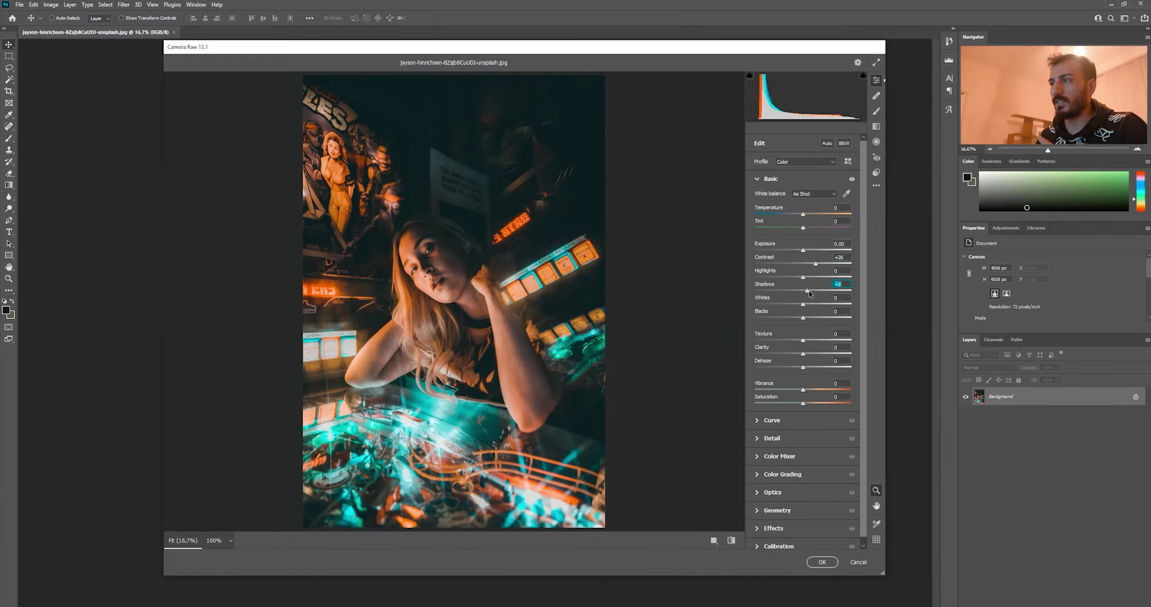
drag(719, 279, 747, 282)
drag(819, 293, 810, 313)
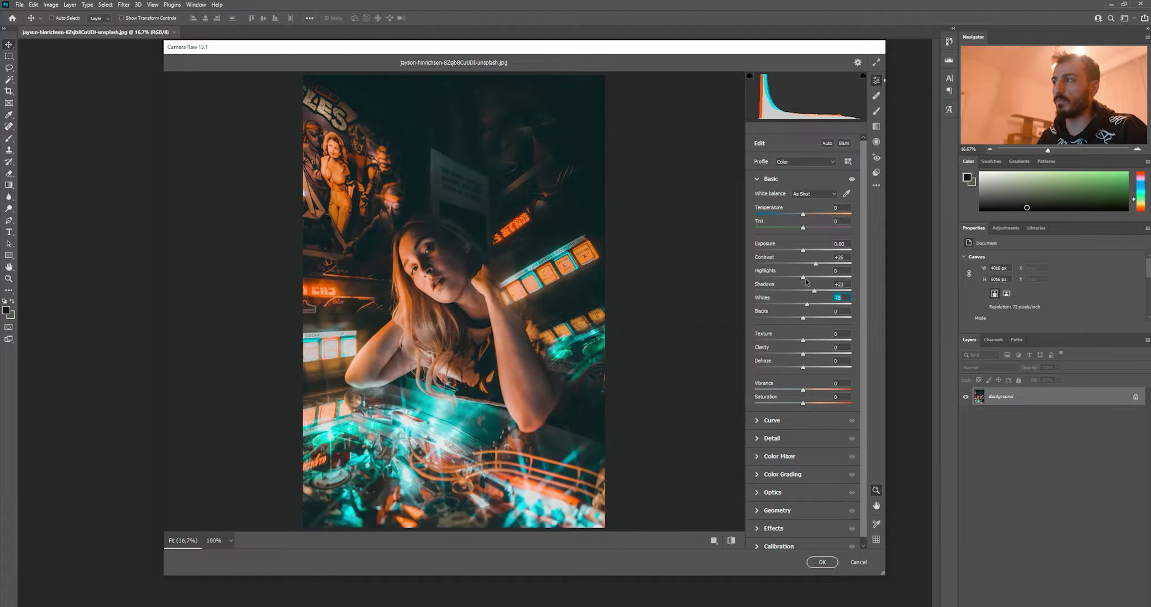
mouse_move(801, 277)
mouse_down()
mouse_move(789, 281)
mouse_move(823, 284)
mouse_move(808, 281)
mouse_up()
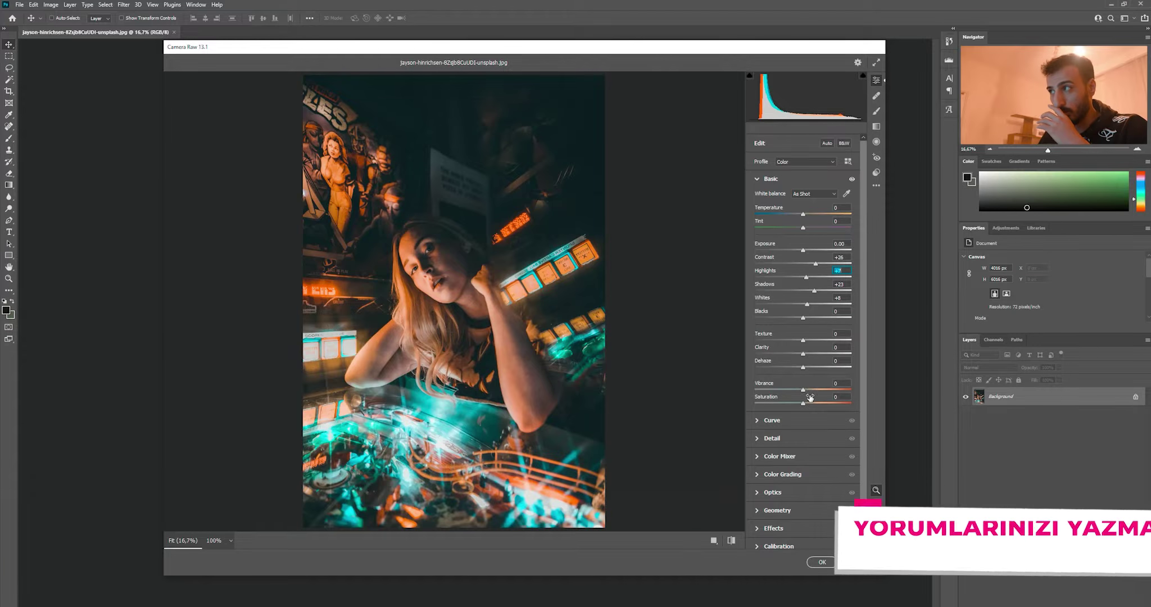
drag(807, 392, 804, 391)
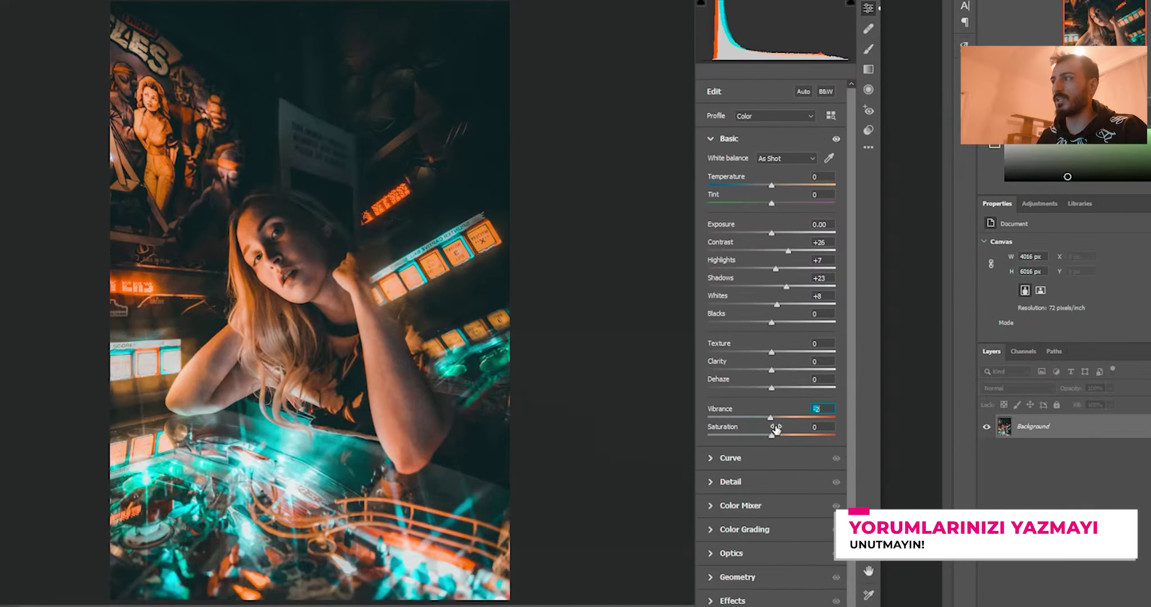
drag(771, 419, 782, 422)
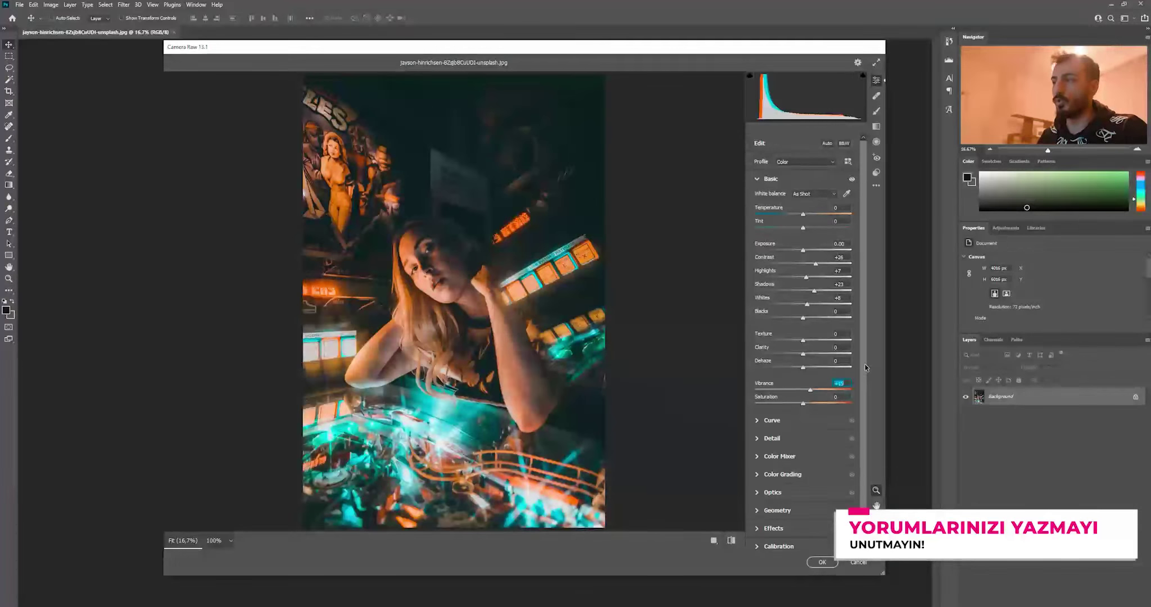
Step: Set the photo's Sharpening to 41 in the Camera Raw detail settings
scroll(861, 431, down, 1)
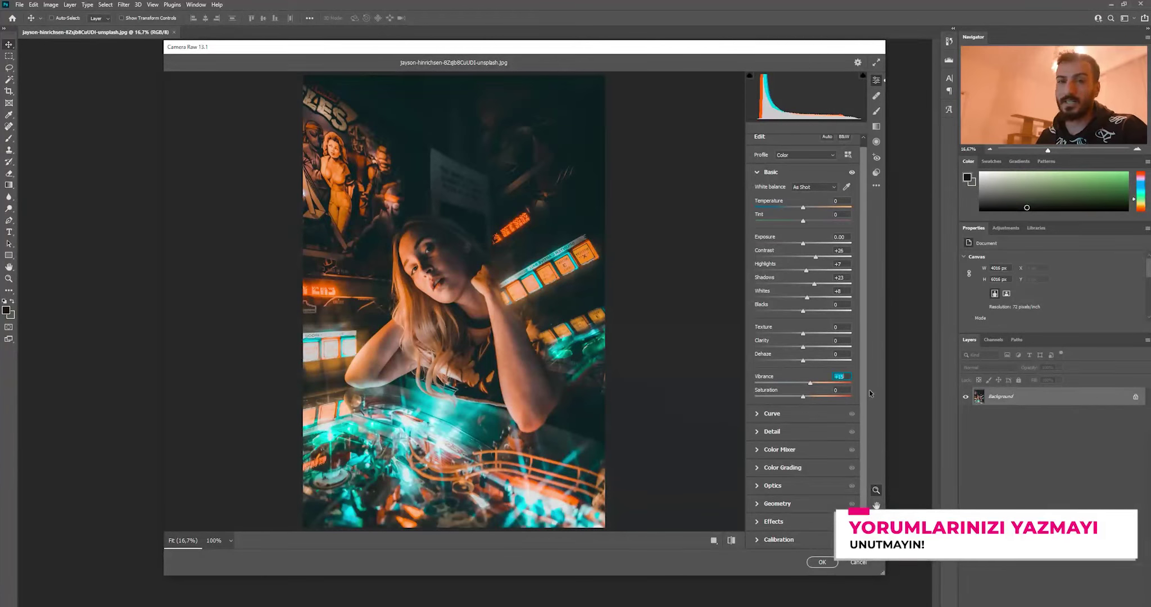
scroll(466, 264, up, 5)
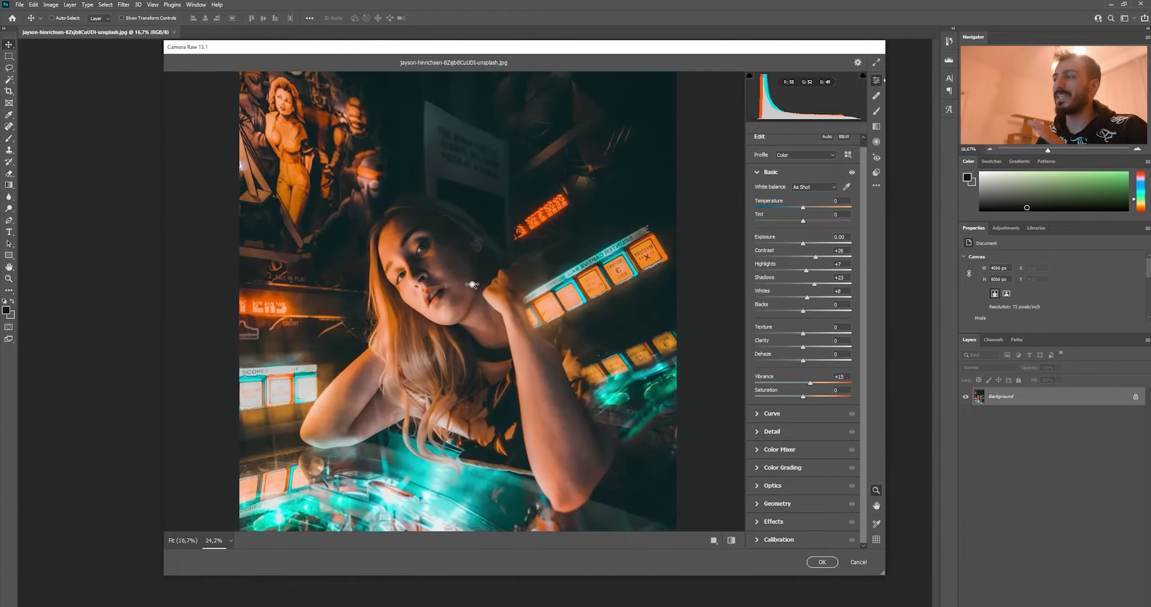
scroll(483, 292, down, 3)
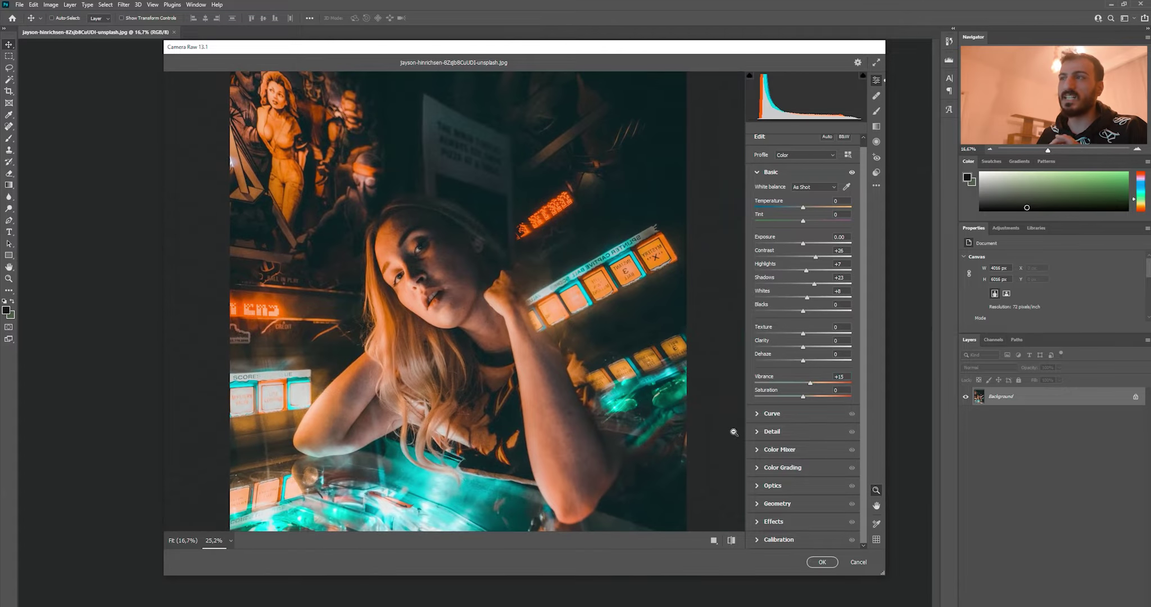
click(761, 419)
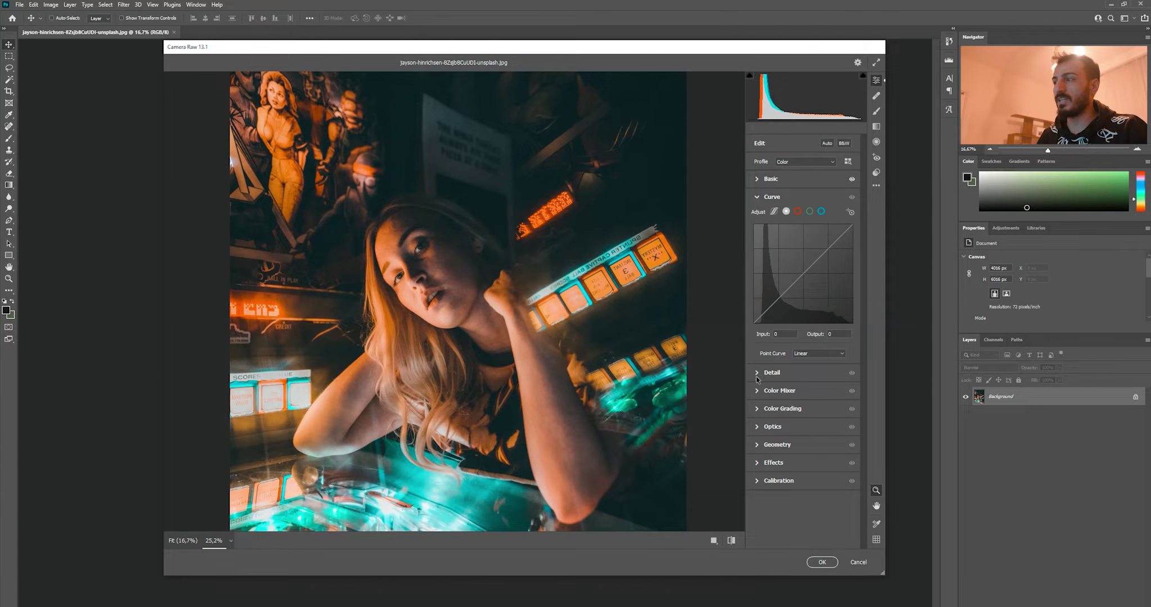
click(763, 378)
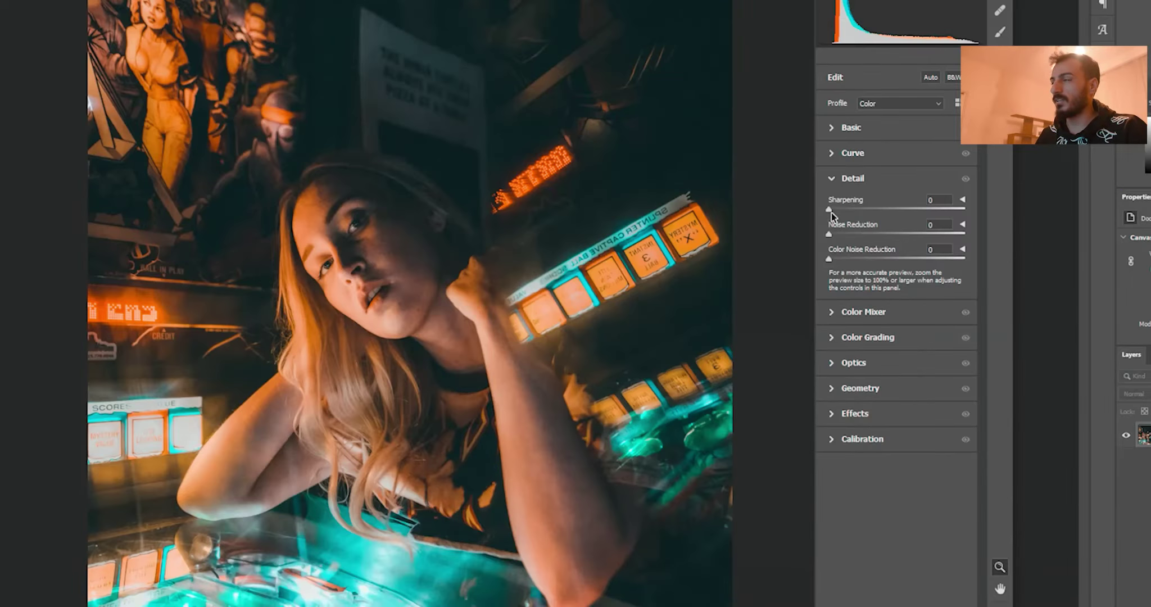
drag(757, 239, 782, 240)
drag(867, 216, 866, 218)
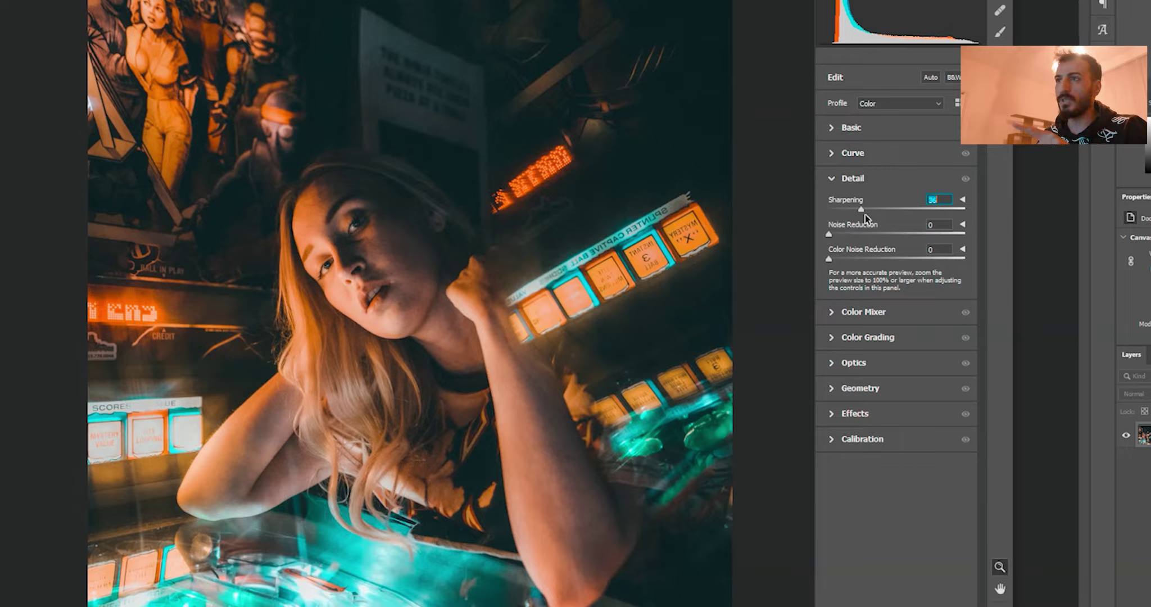
drag(865, 215, 866, 215)
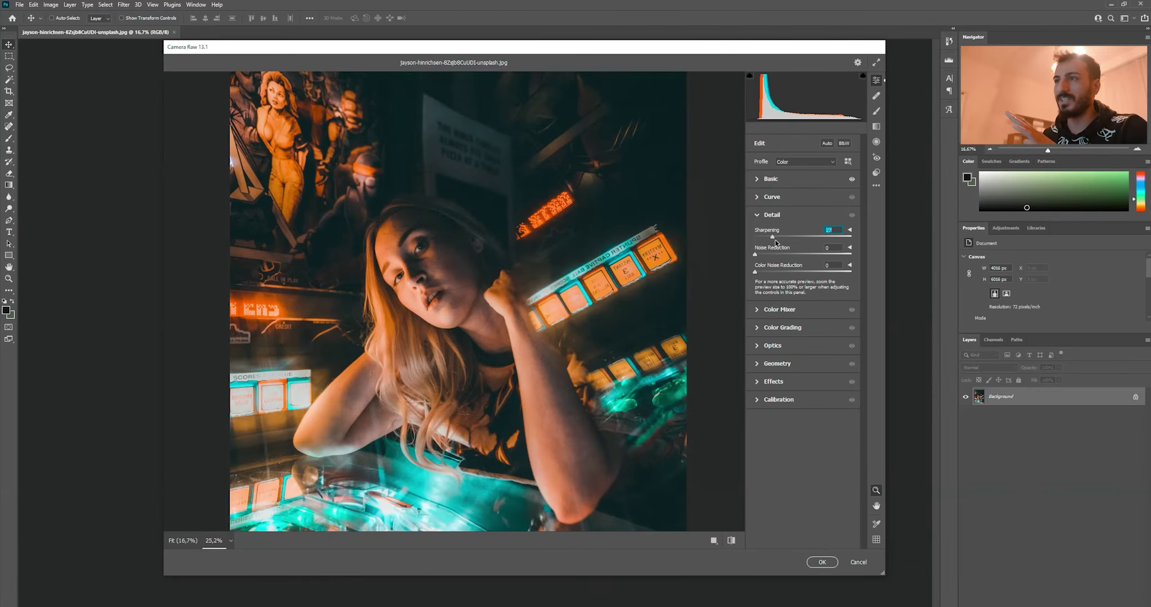
drag(775, 240, 783, 241)
Step: Set Noise Reduction to 46 and apply the Camera Raw filter to the photo
scroll(447, 291, up, 3)
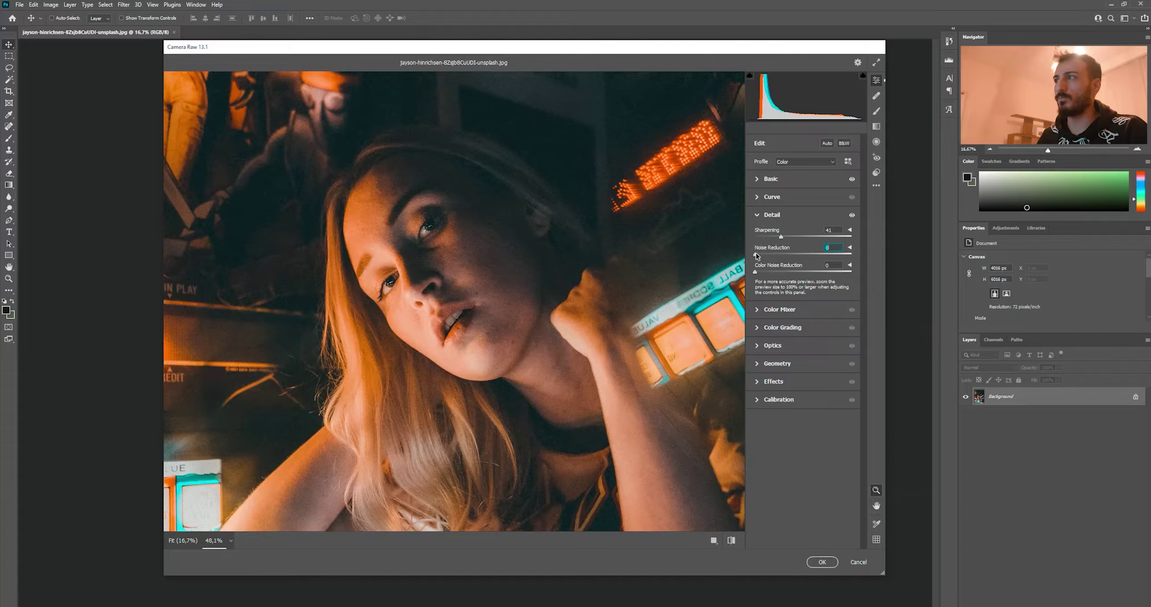
drag(759, 256, 768, 256)
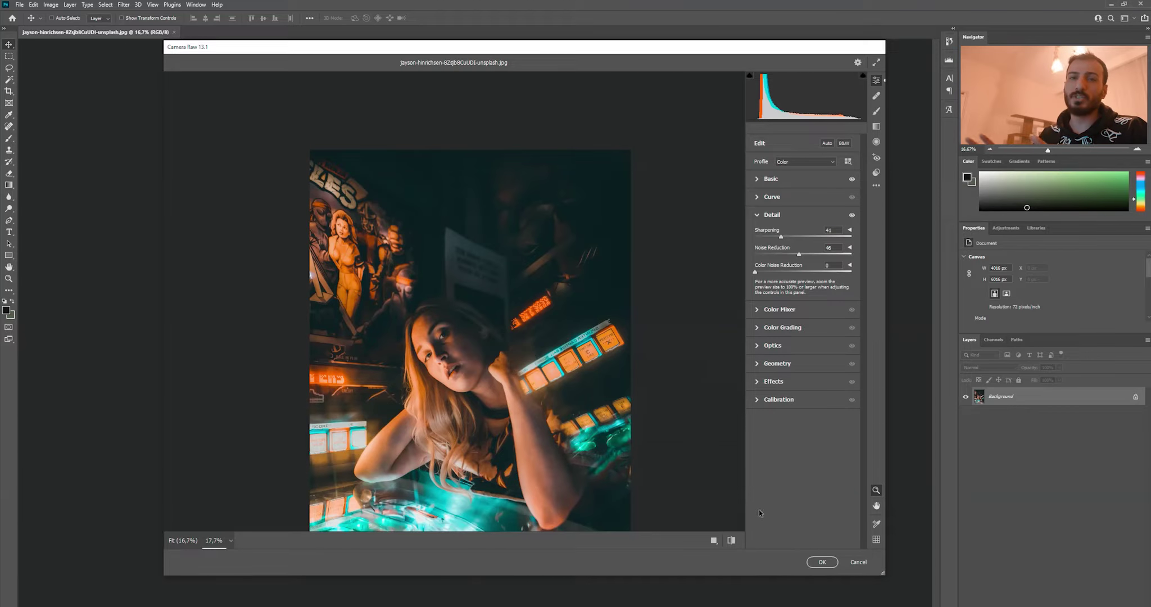
click(819, 562)
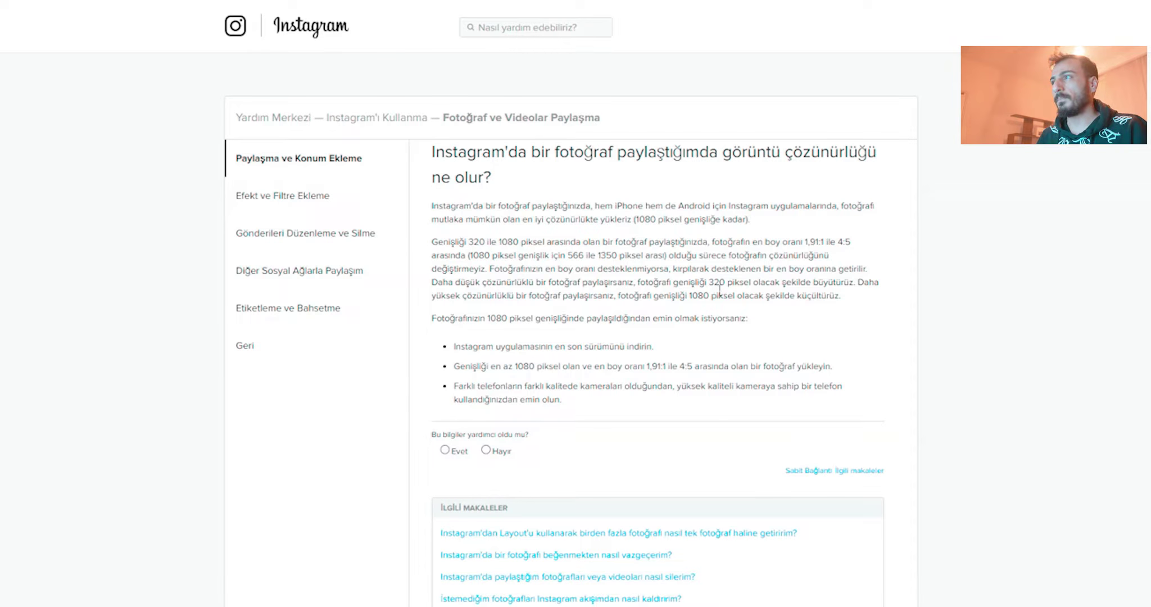
Step: Check the supported aspect ratios, especially 4:5, in the Instagram help article
drag(836, 243, 851, 244)
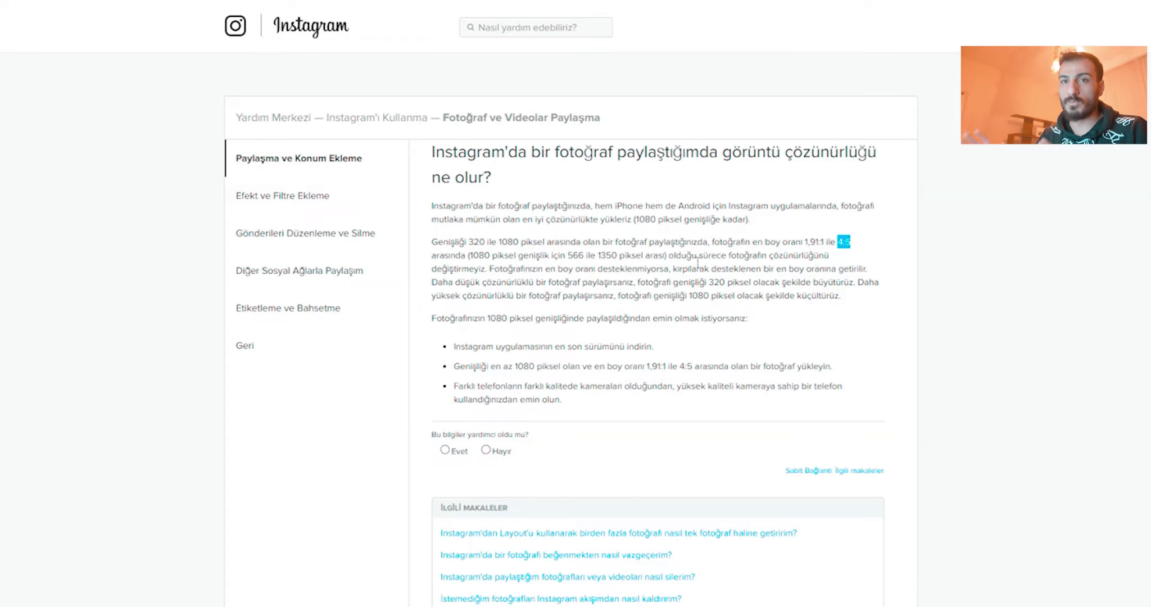
click(847, 258)
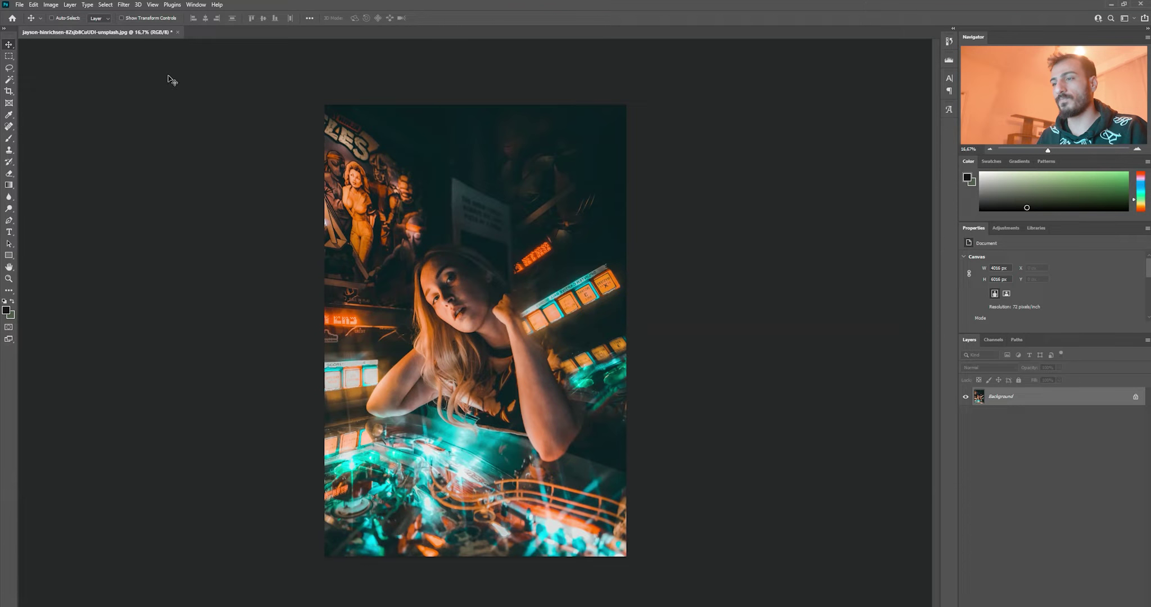
Step: Crop the photo to the 4:5 (8:10) ratio, shifting the framing slightly in the vertical direction
click(9, 91)
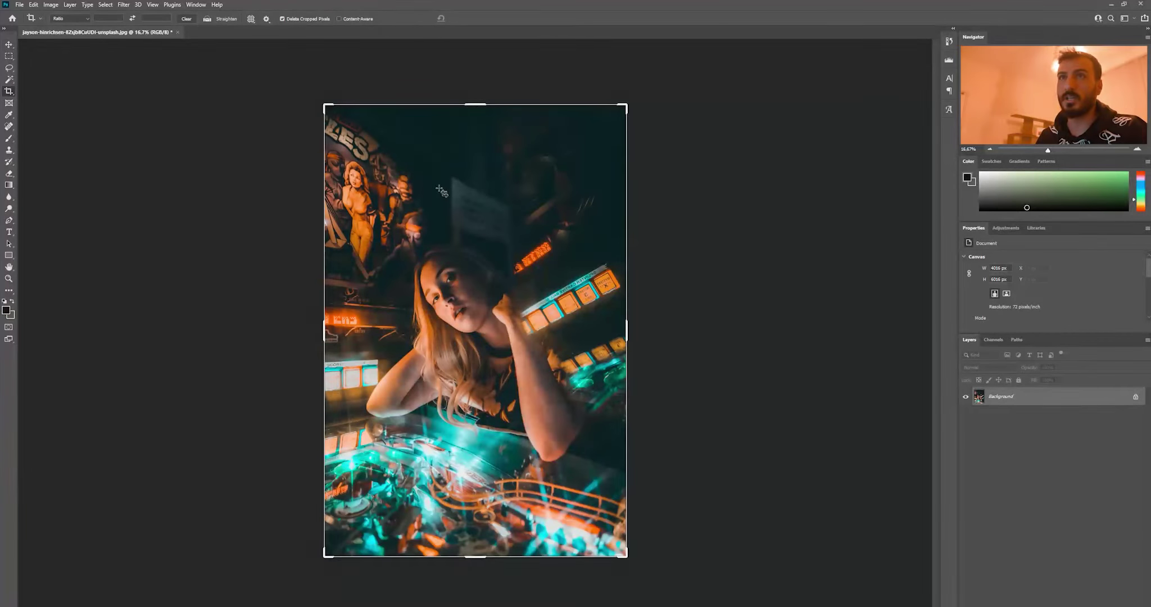
click(69, 18)
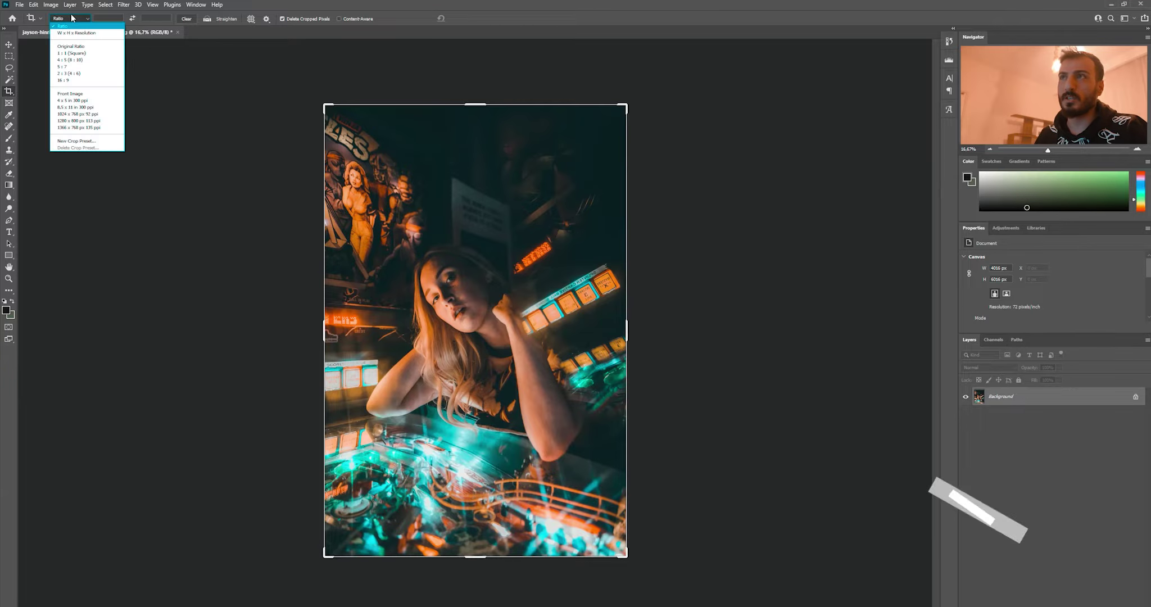
click(94, 54)
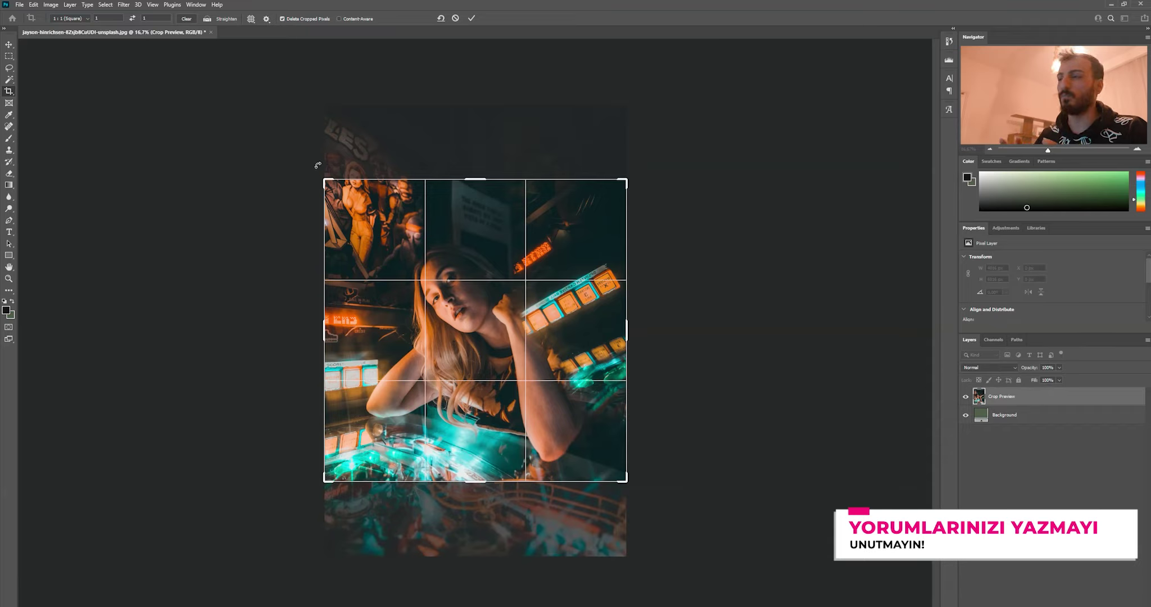
click(63, 18)
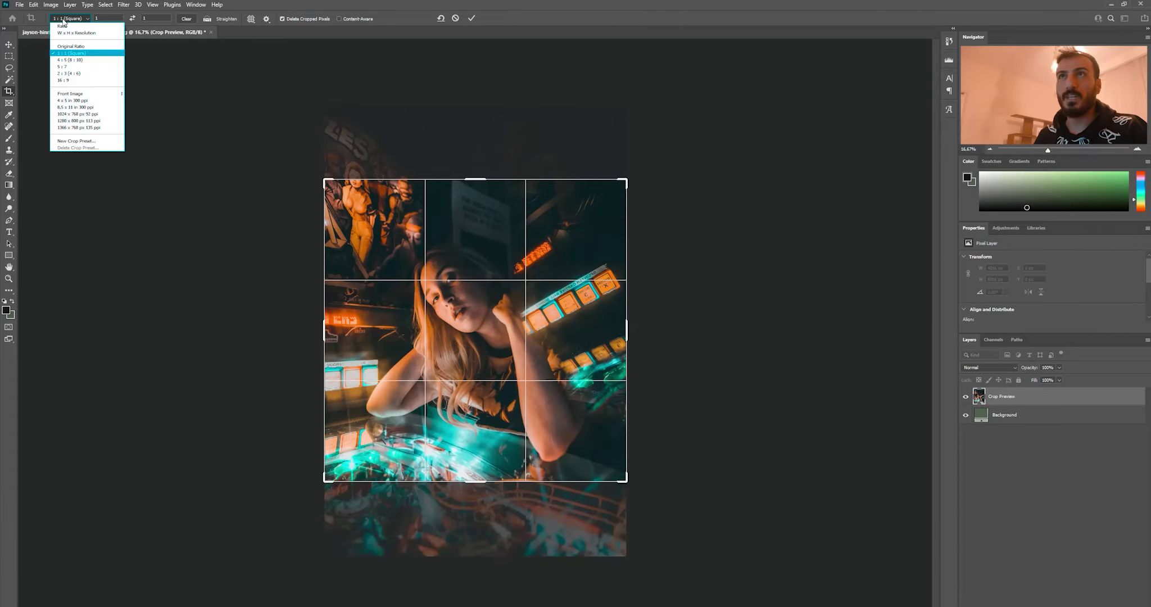
click(89, 59)
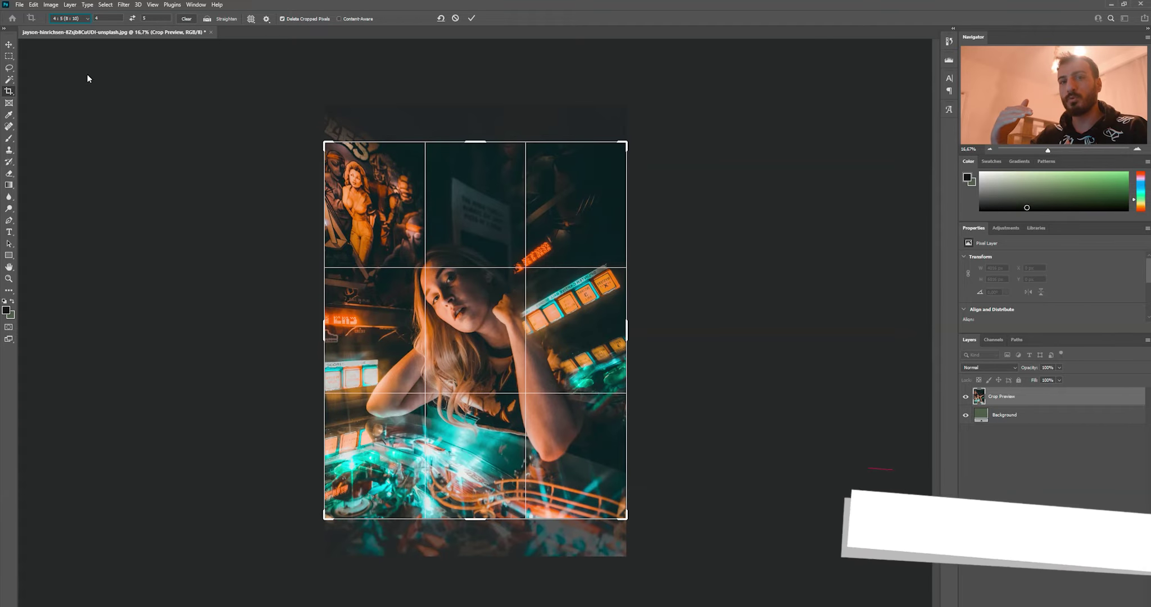
click(71, 19)
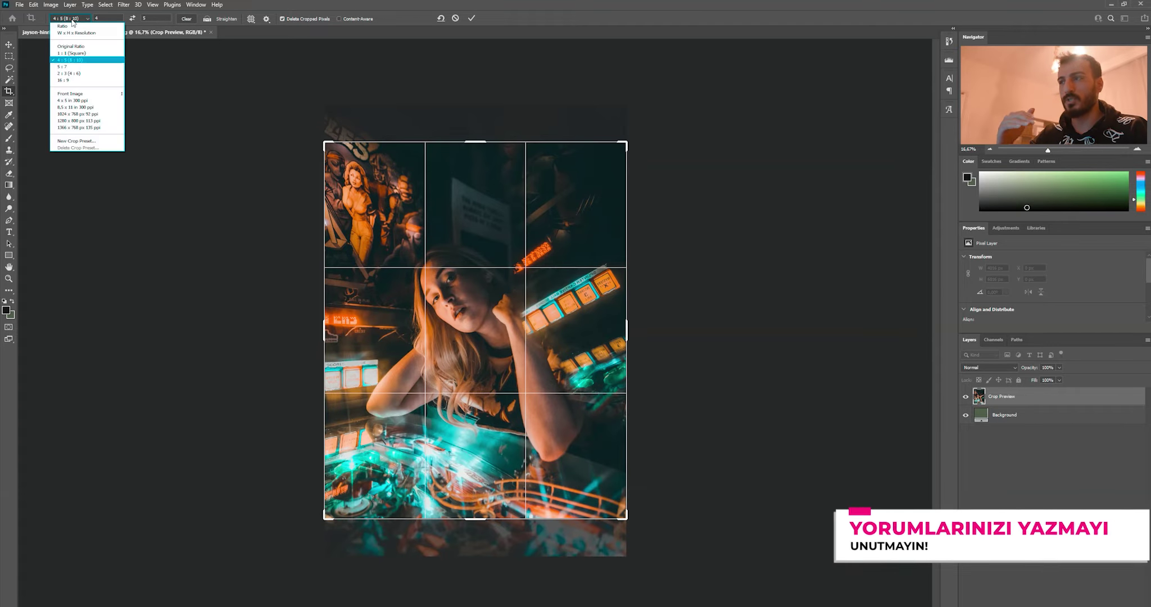
click(71, 59)
drag(481, 388, 483, 359)
key(Return)
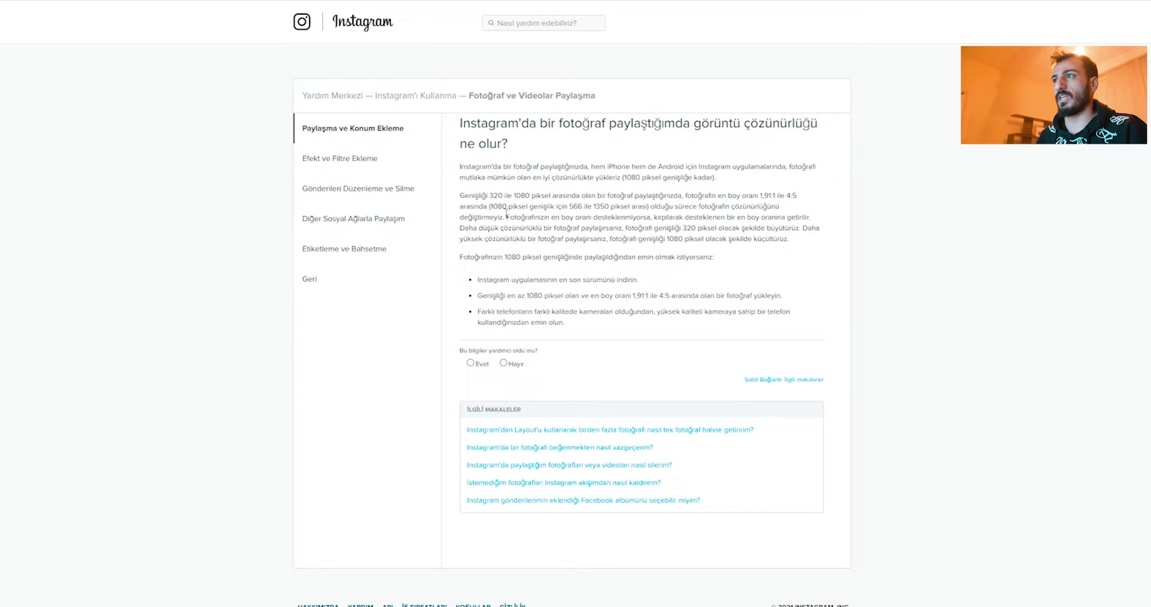
Step: Look up the pixel dimensions for a 1080-pixel-wide photo in the Instagram help article
drag(562, 209, 555, 208)
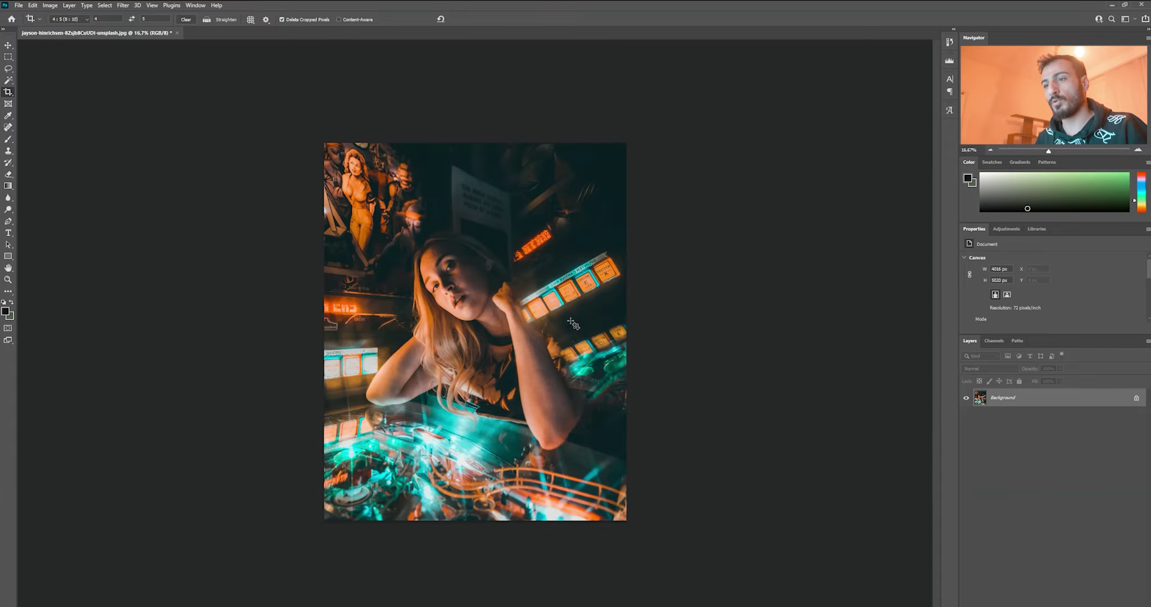
Step: Resize the cropped image to 1080 × 1350 pixels, keeping the width and height linked
click(50, 5)
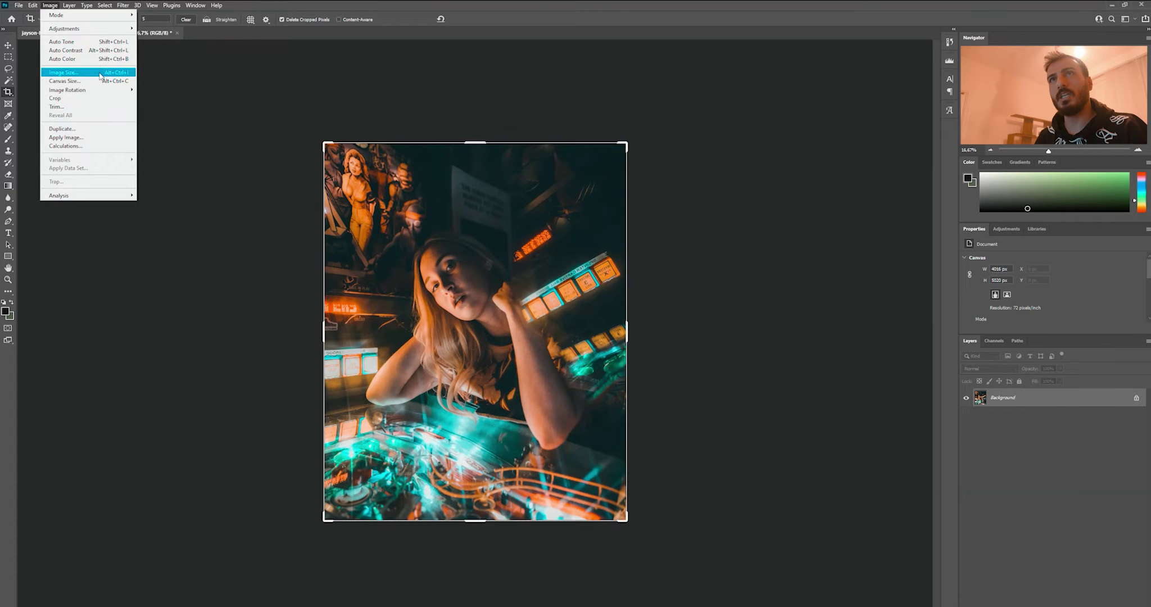
click(61, 73)
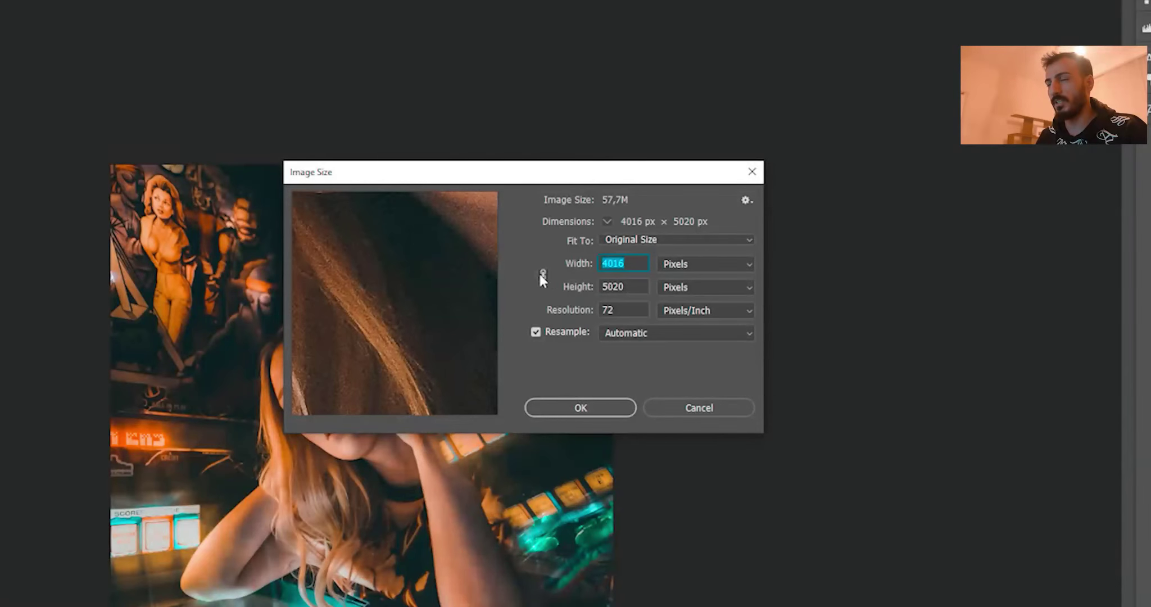
click(543, 273)
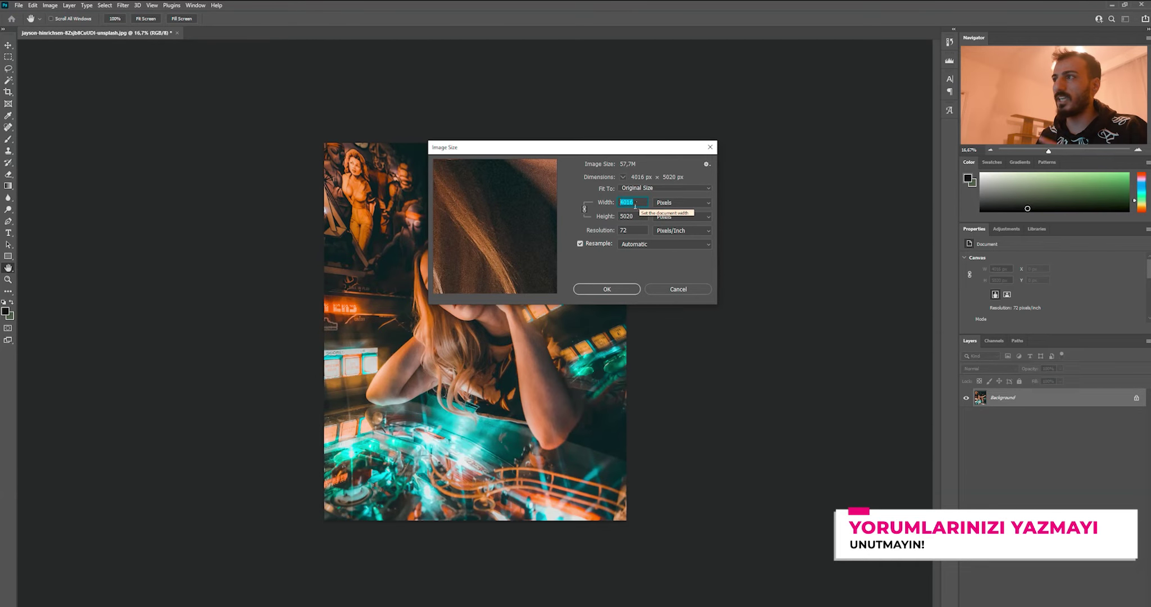
text(1080)
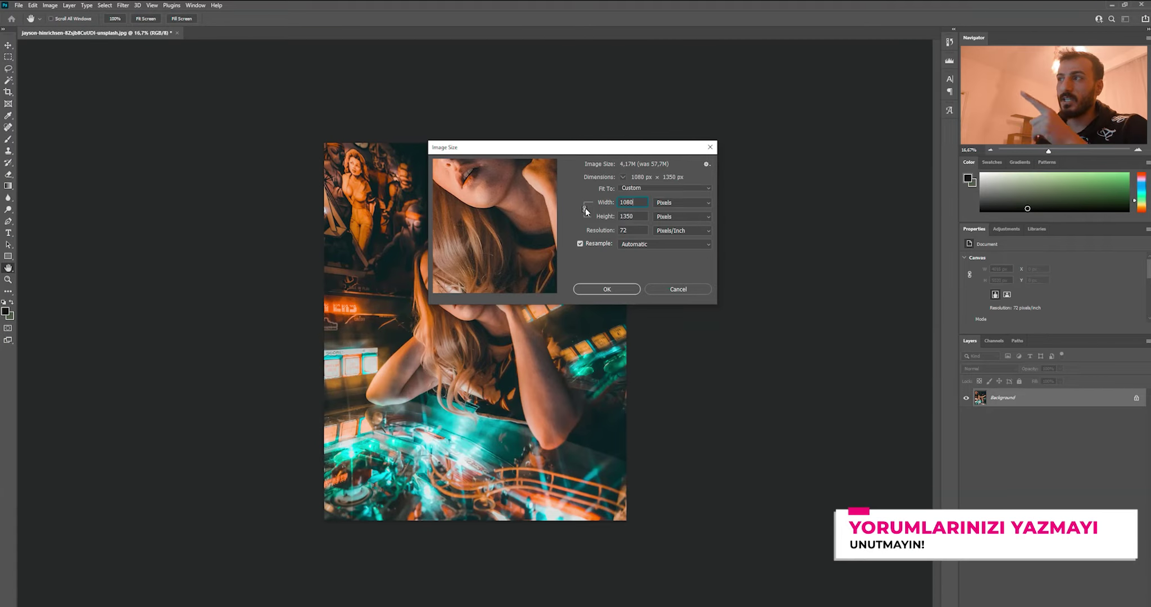
key(Tab)
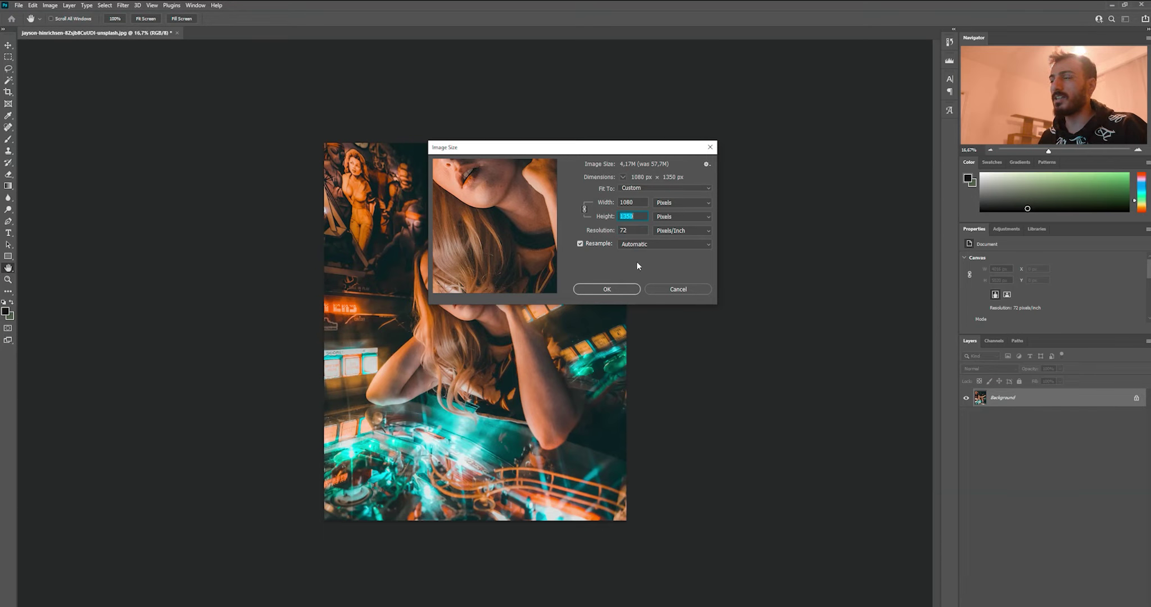
click(621, 231)
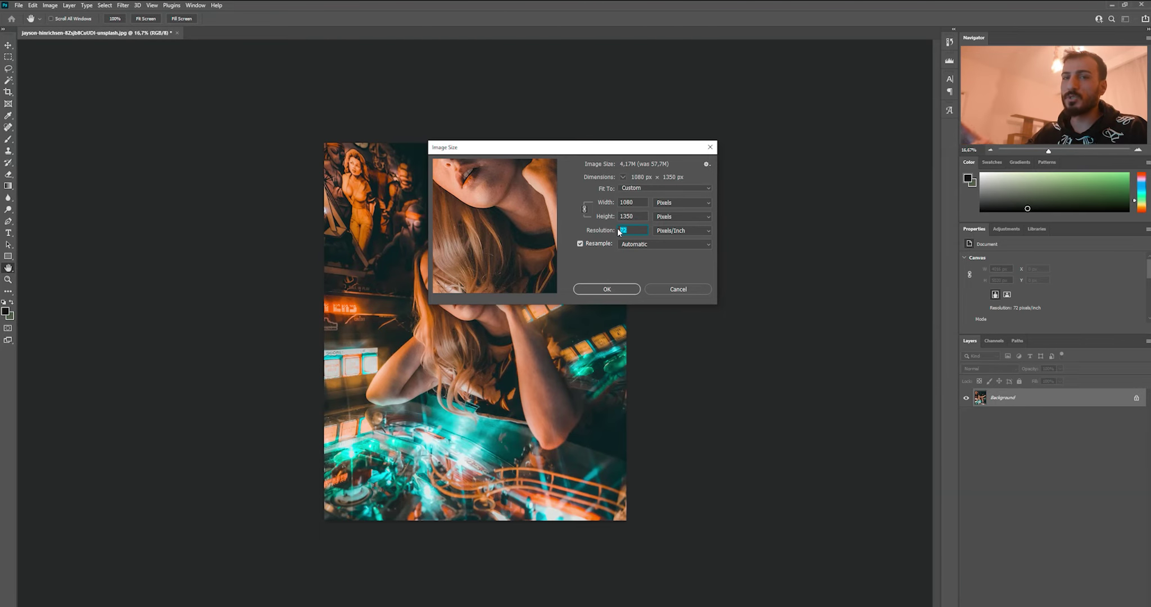
click(610, 291)
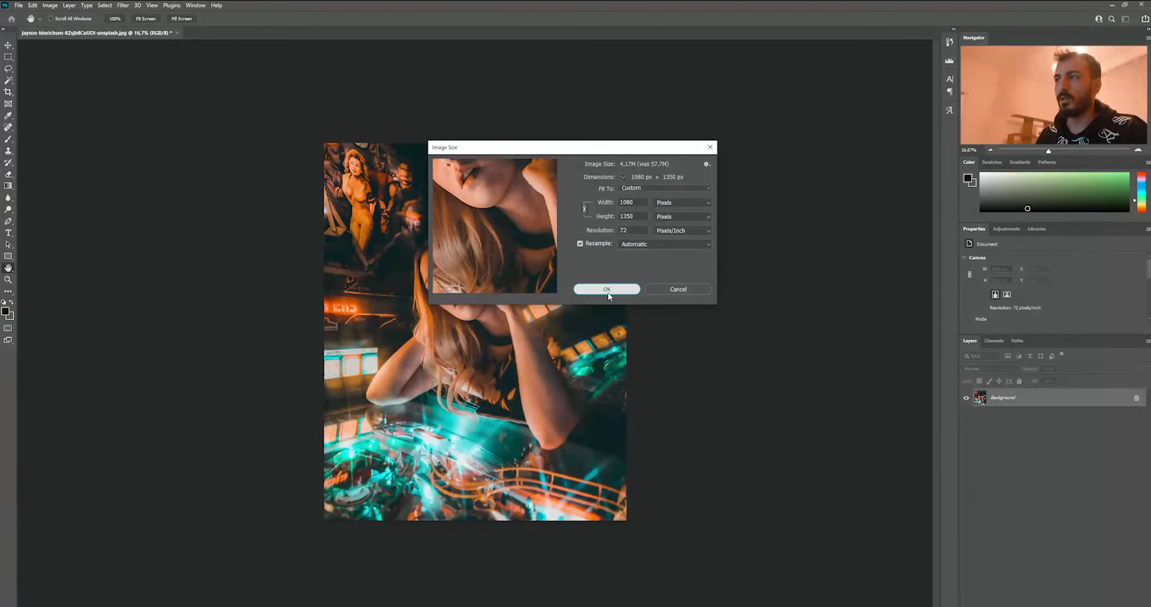
Step: Apply the 1080 × 1350 pixel resize and fit the whole photo to the canvas view
click(625, 285)
key(c)
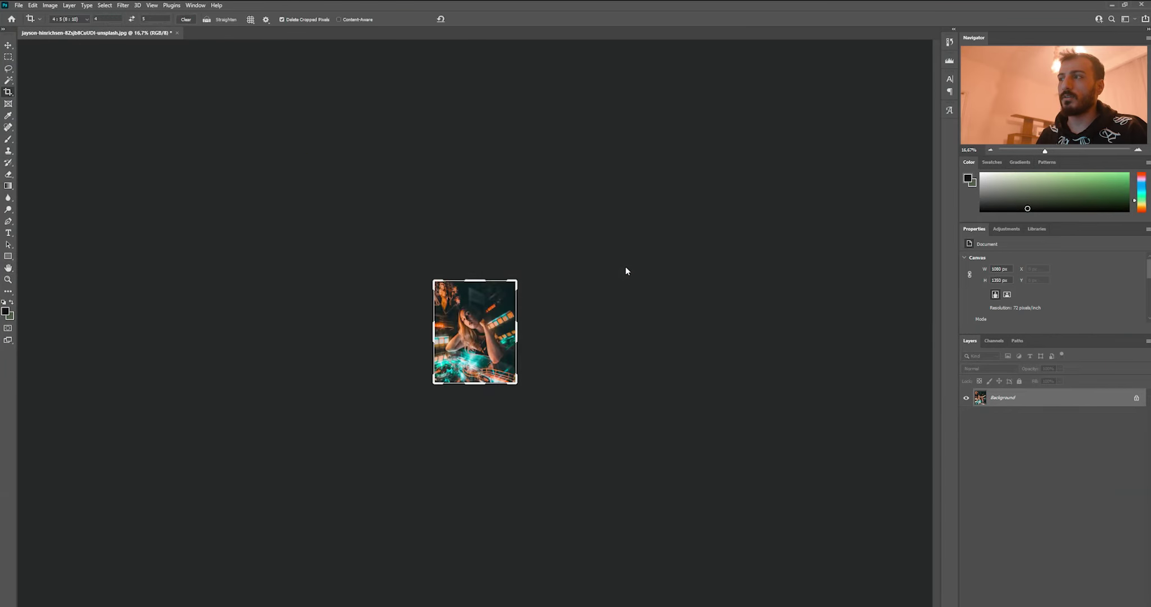
key(ctrl+0)
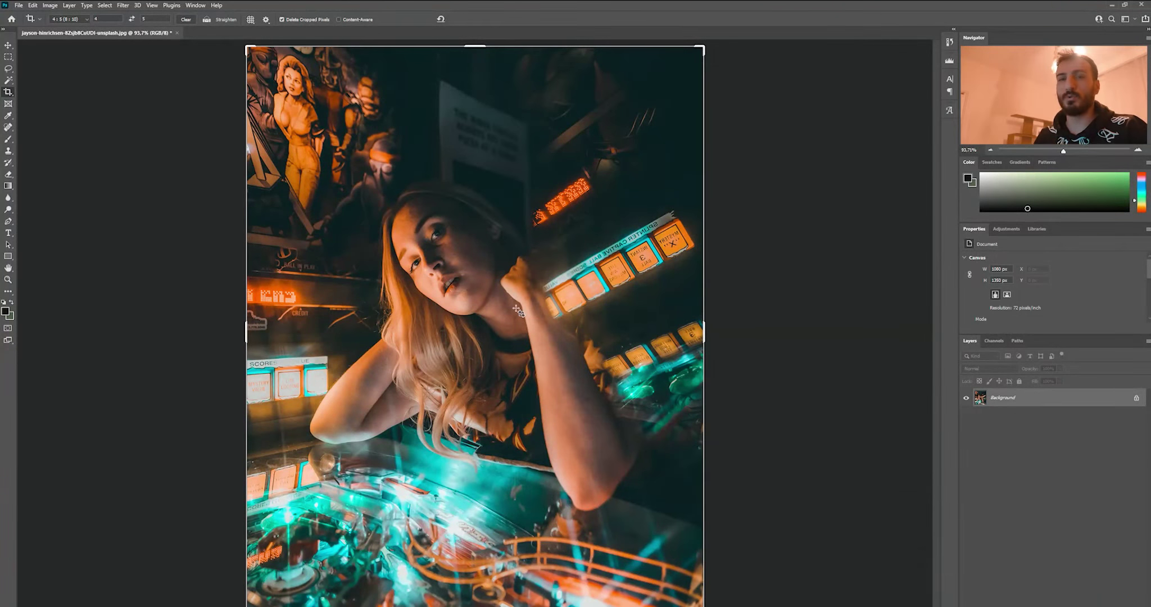
Step: Set up an Export As of the photo in JPG format and check its 1080 × 1350 pixel image size
click(17, 5)
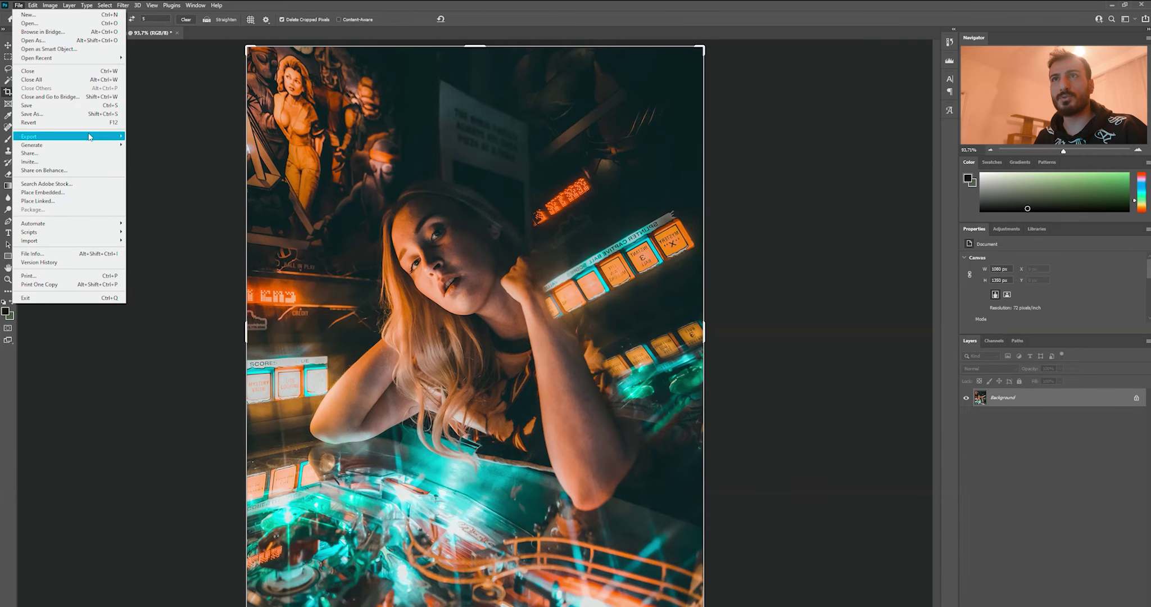
mouse_move(90, 137)
click(146, 144)
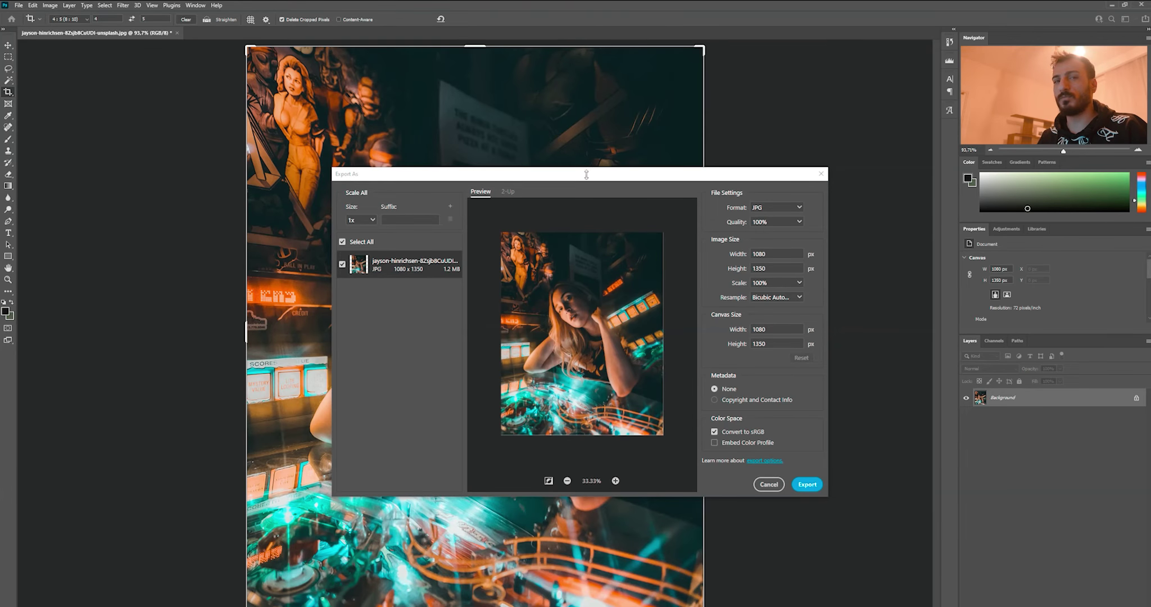
click(788, 213)
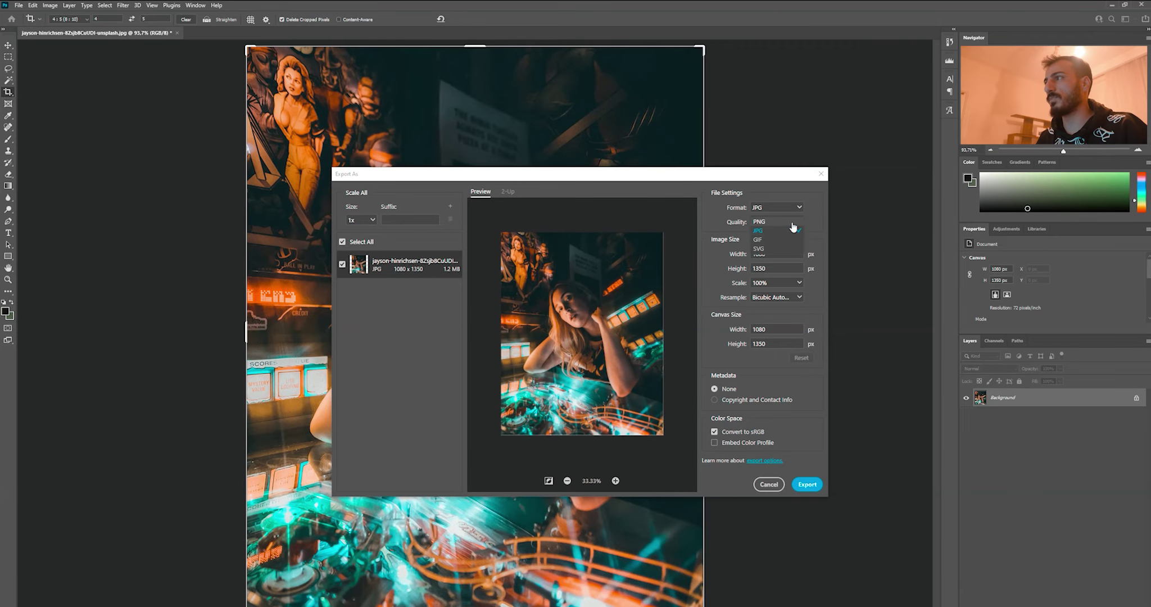
click(801, 229)
drag(778, 255, 745, 256)
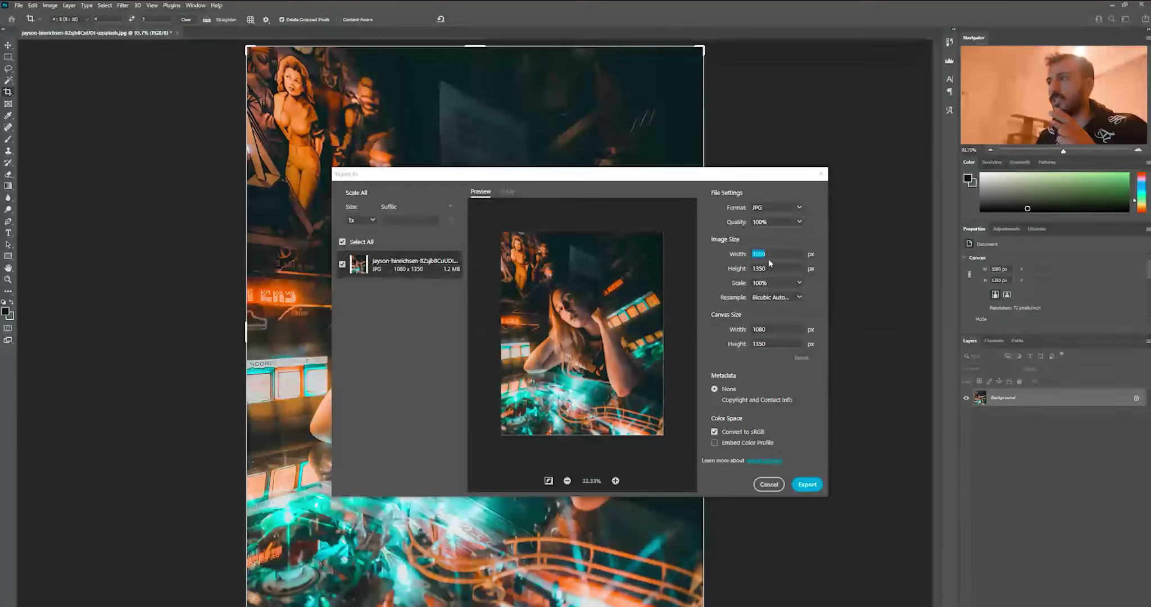
click(712, 290)
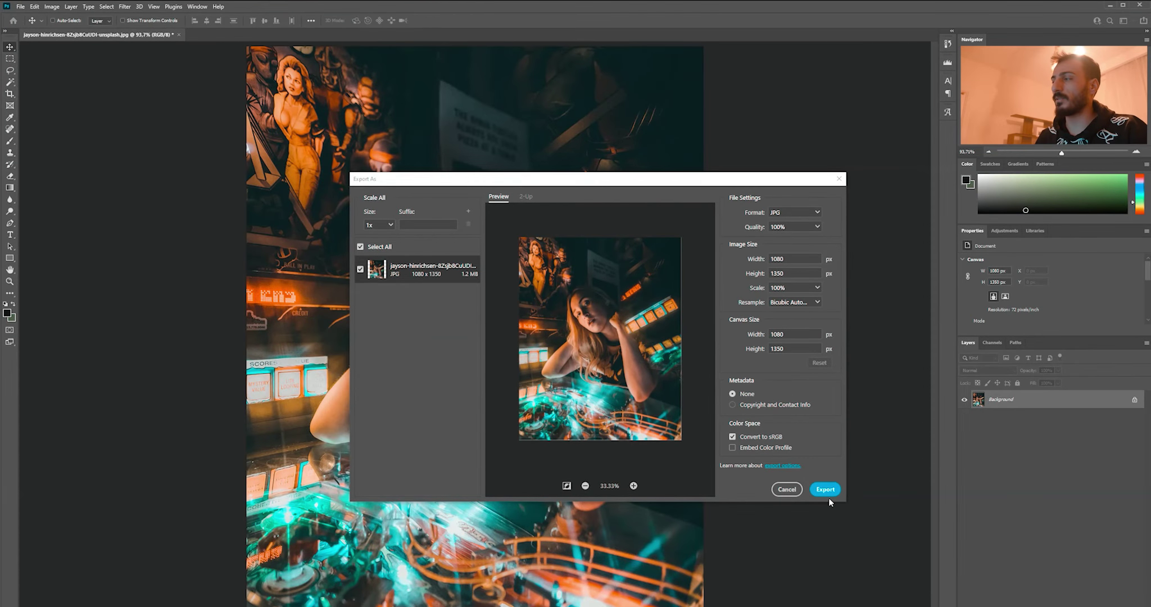
Step: Export the photo under the file name son-hali in the Instagrama Kaliteli Fotoğraf Yükleme folder
click(826, 491)
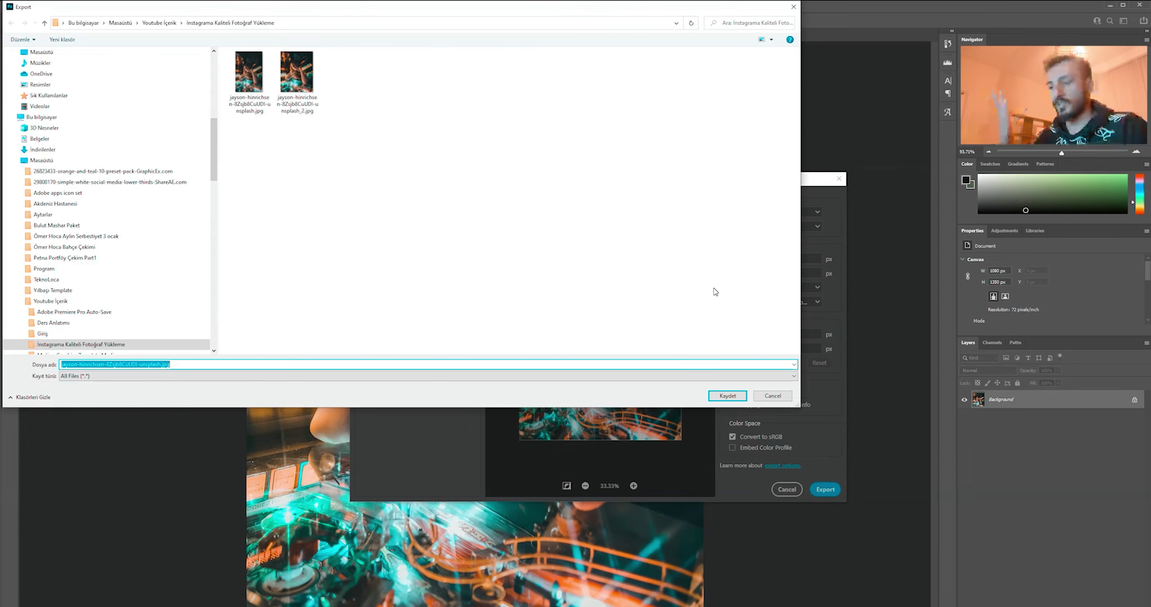
text(sona)
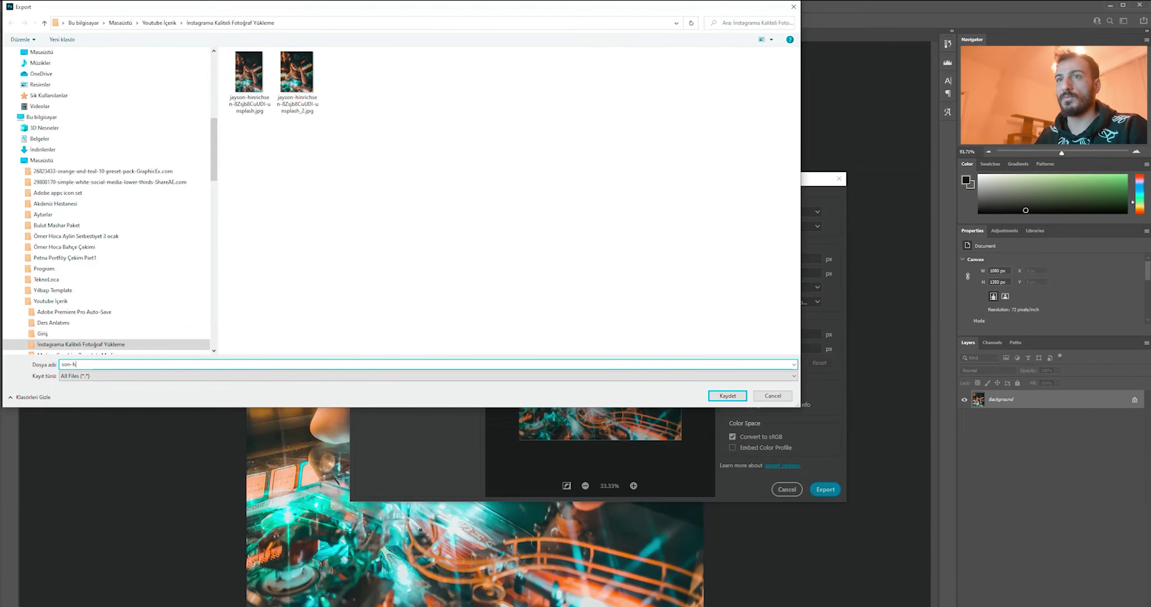
key(Return)
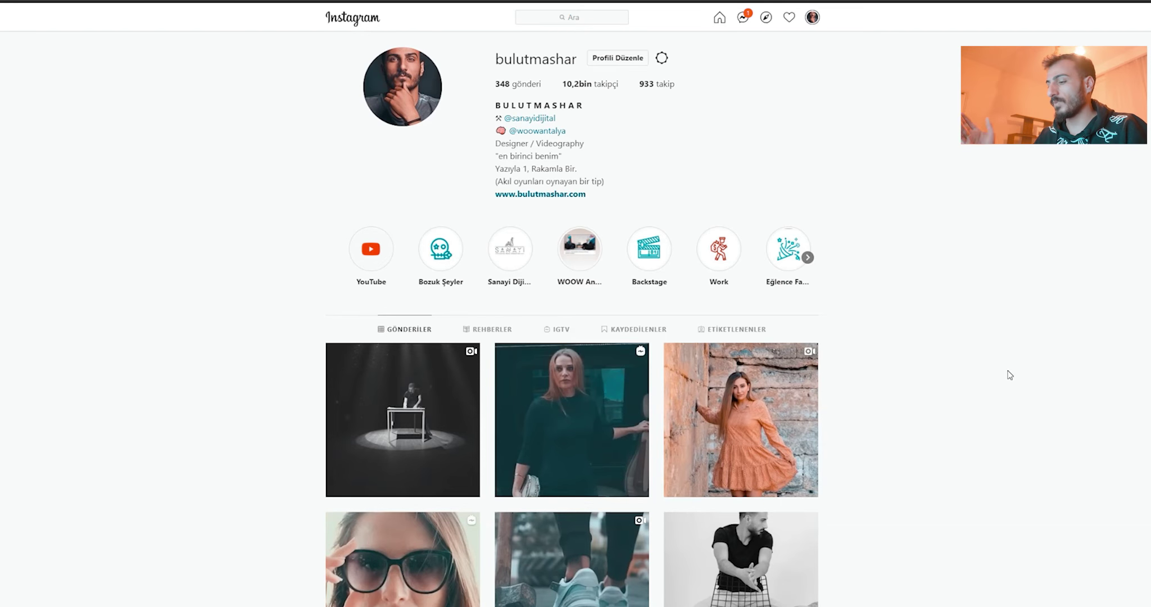
Step: Switch to the Instagram profile in Chrome, emulate a responsive mobile screen of 643 × 1072 pixels and reload the page
key(F12)
click(982, 10)
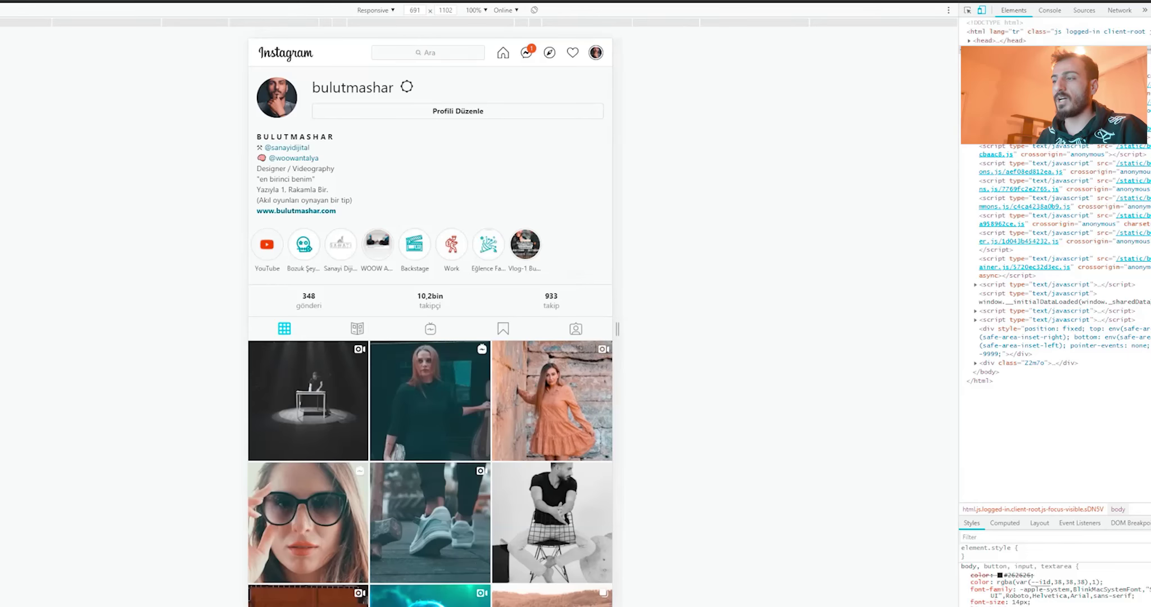
mouse_move(621, 605)
mouse_down()
mouse_move(632, 604)
mouse_move(591, 605)
mouse_move(608, 605)
mouse_up()
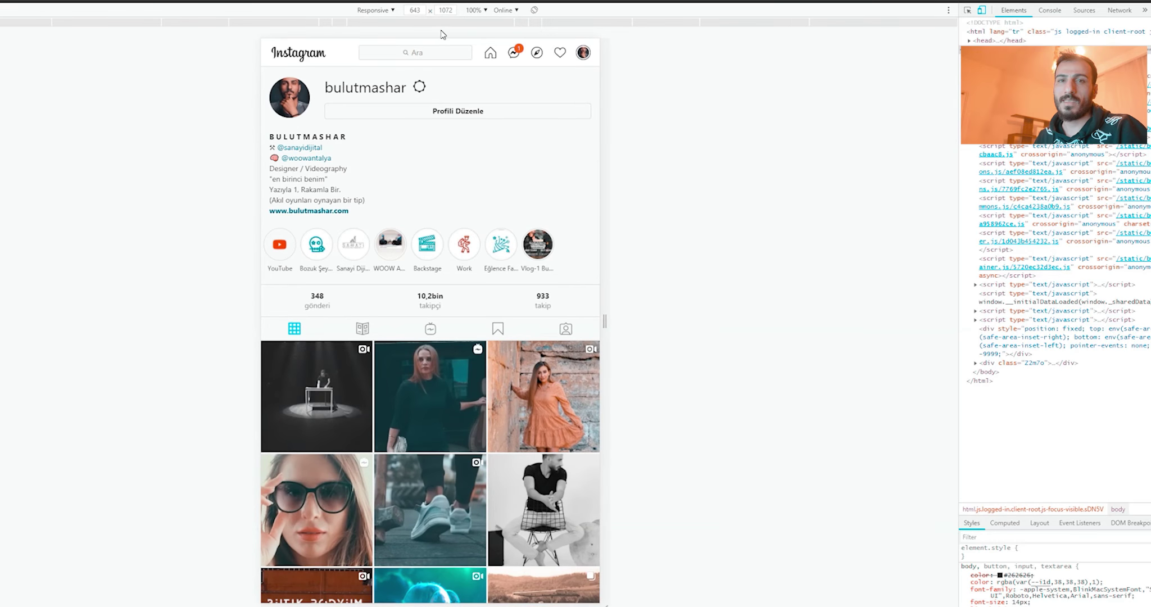
click(392, 10)
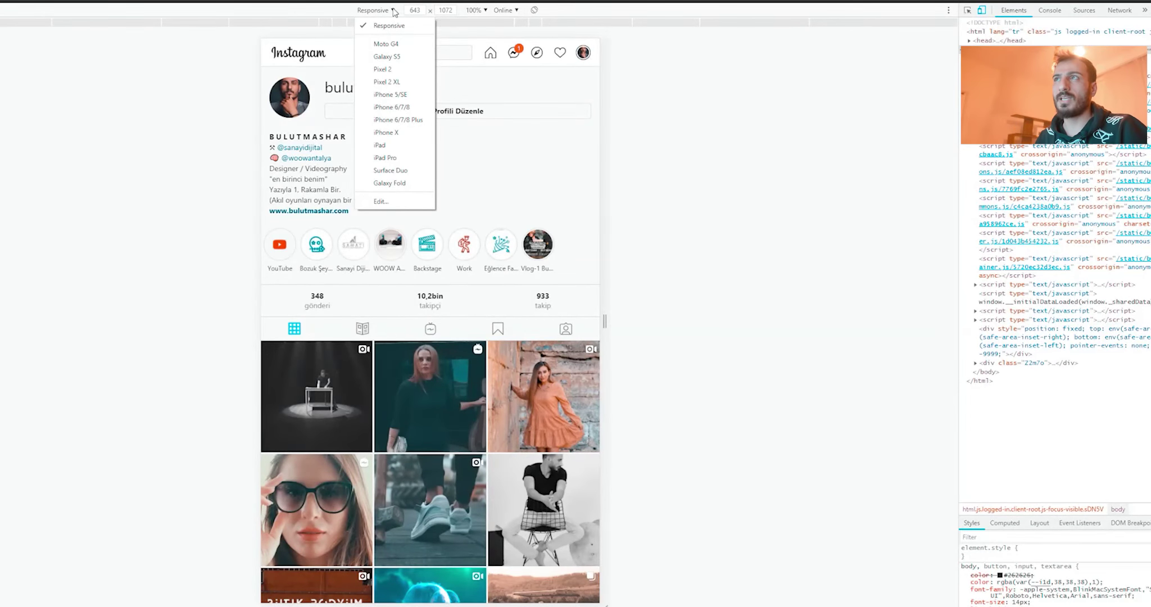
click(392, 10)
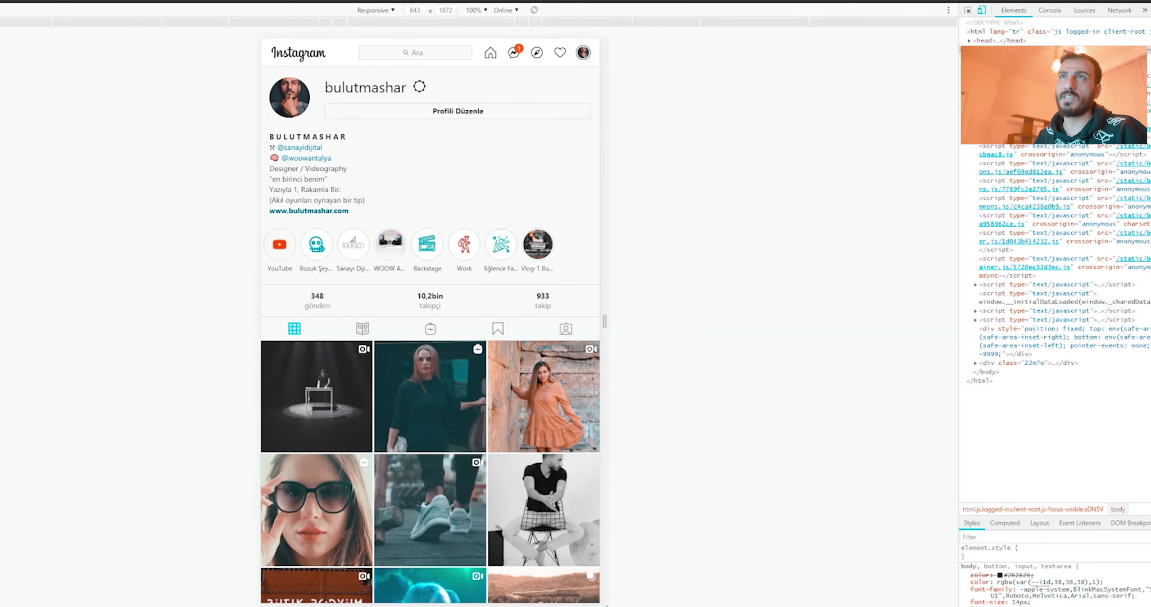
key(F5)
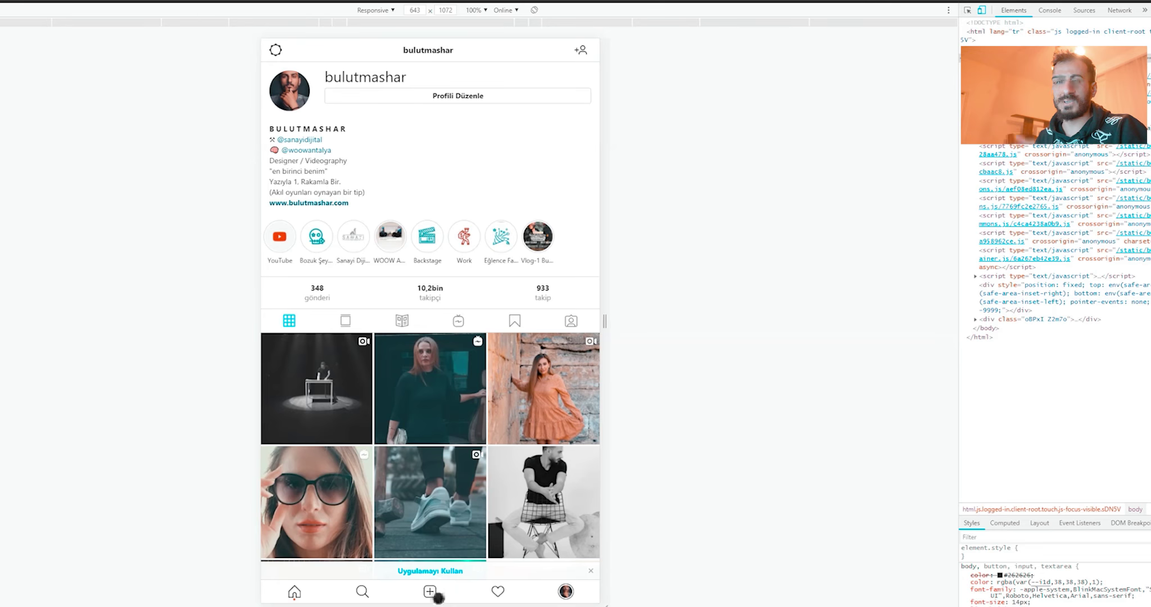
Step: Start a new Instagram post with the photo son-hali.jpg
click(434, 594)
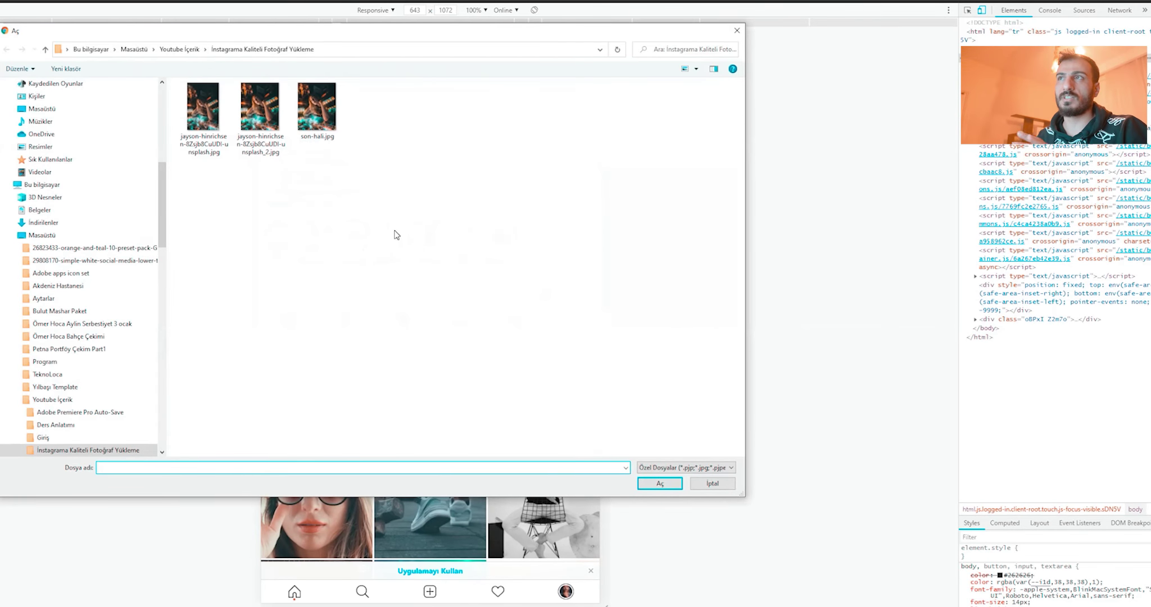
click(317, 106)
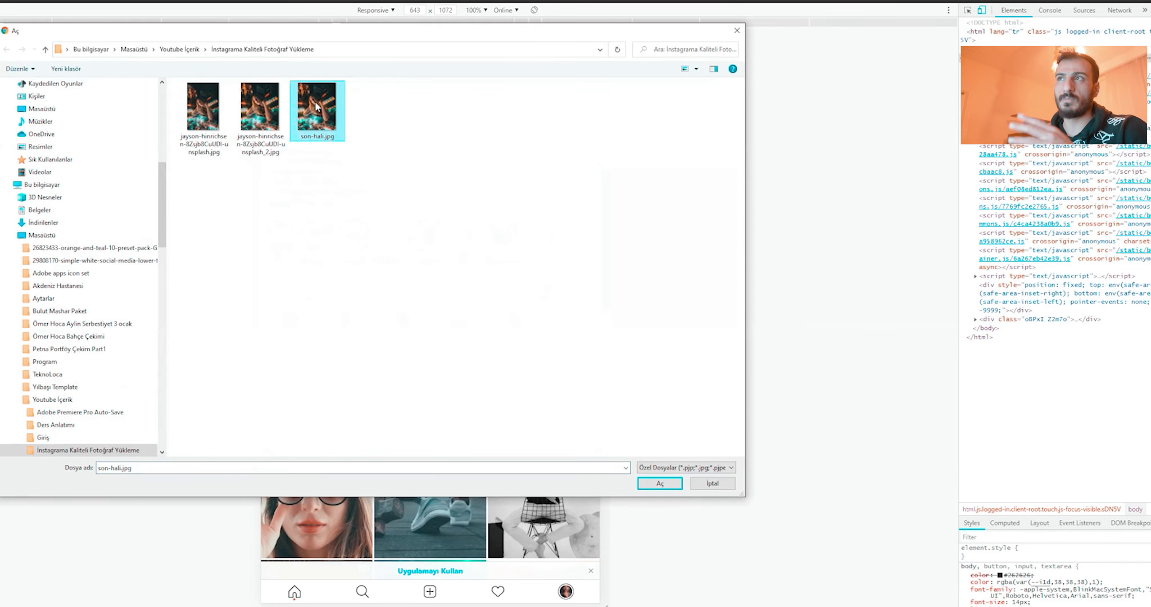
click(659, 483)
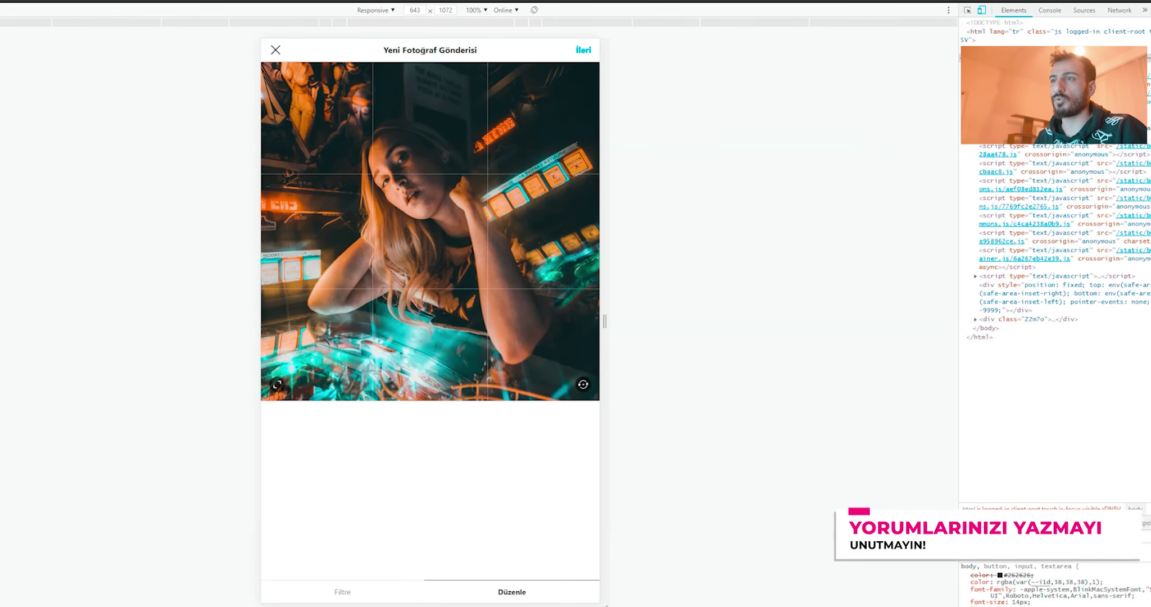
Step: Compare the square and full framing of the post photo, keeping the full uncropped 4:5 view
click(284, 387)
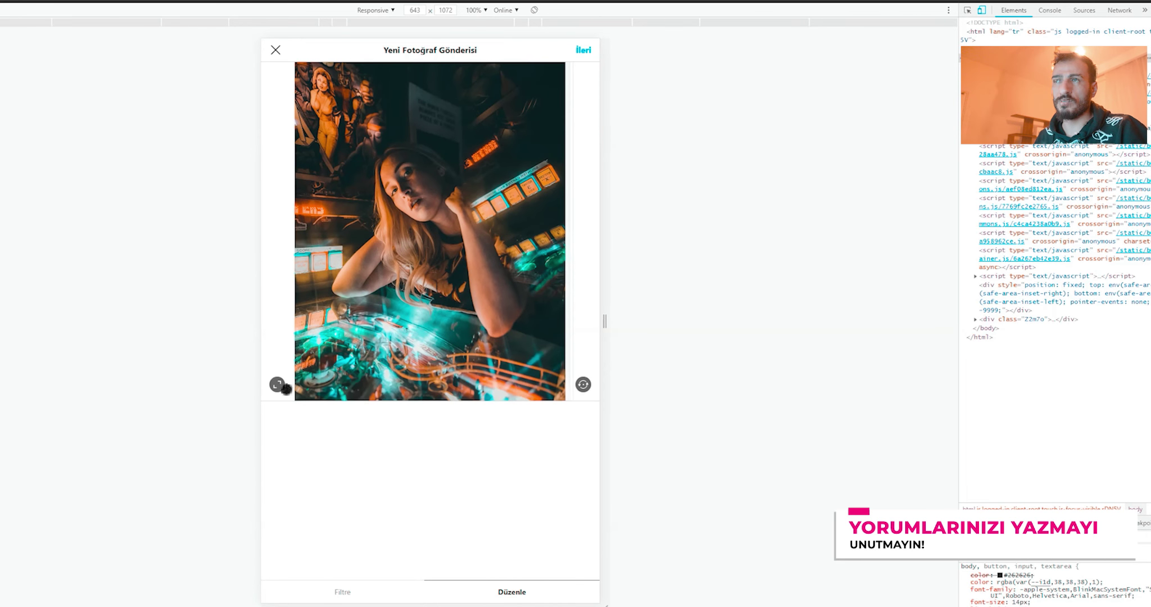
click(284, 387)
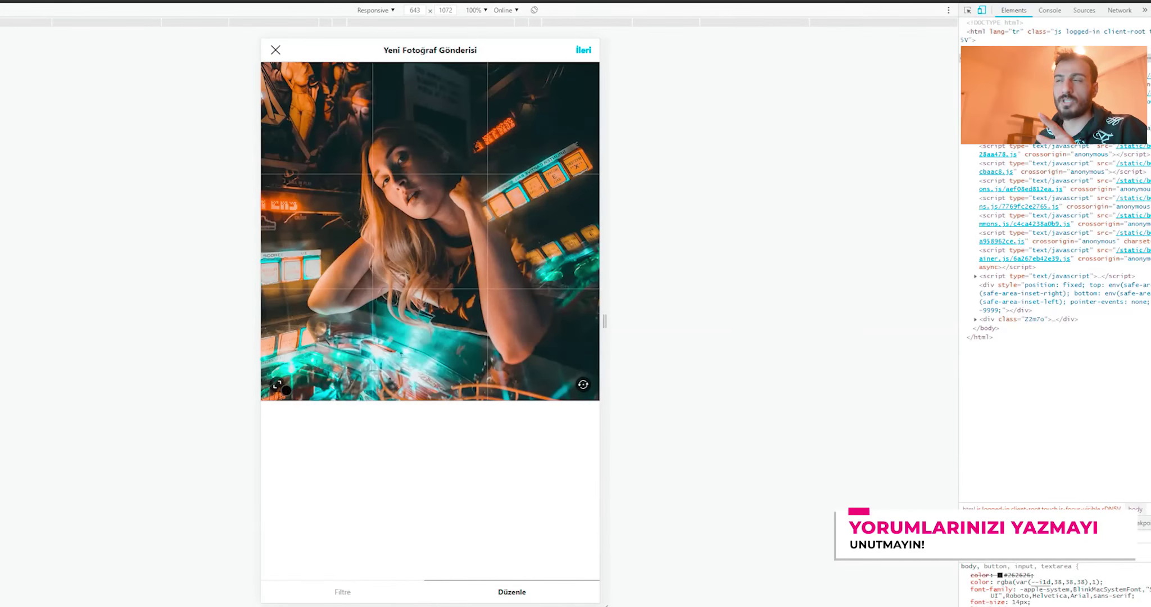
click(285, 389)
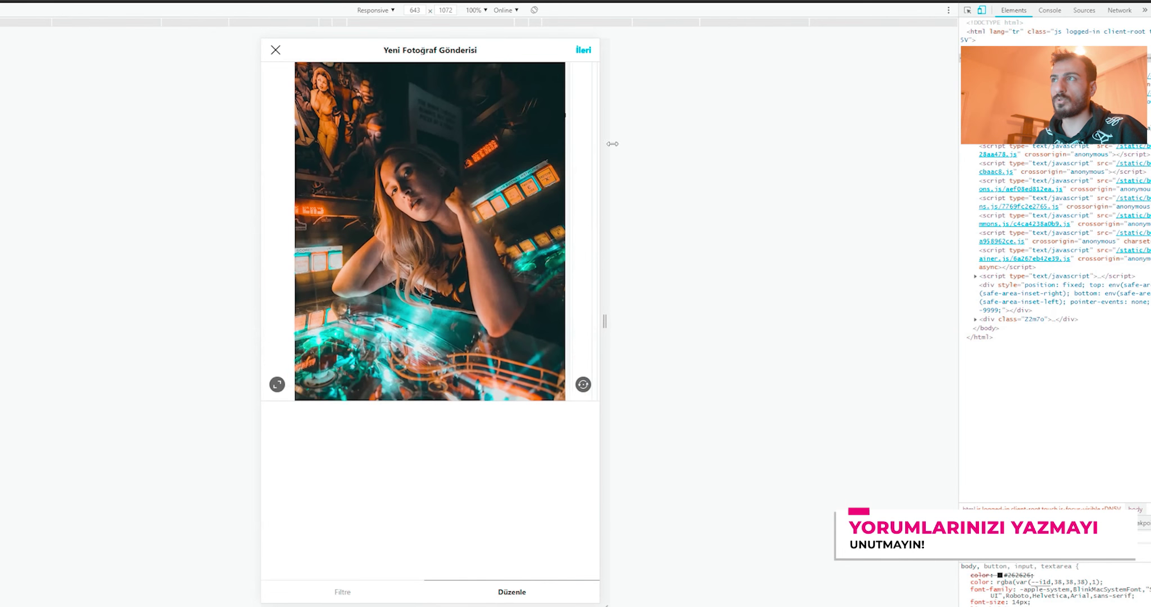
Step: Continue to the new post's details and begin its caption
click(583, 50)
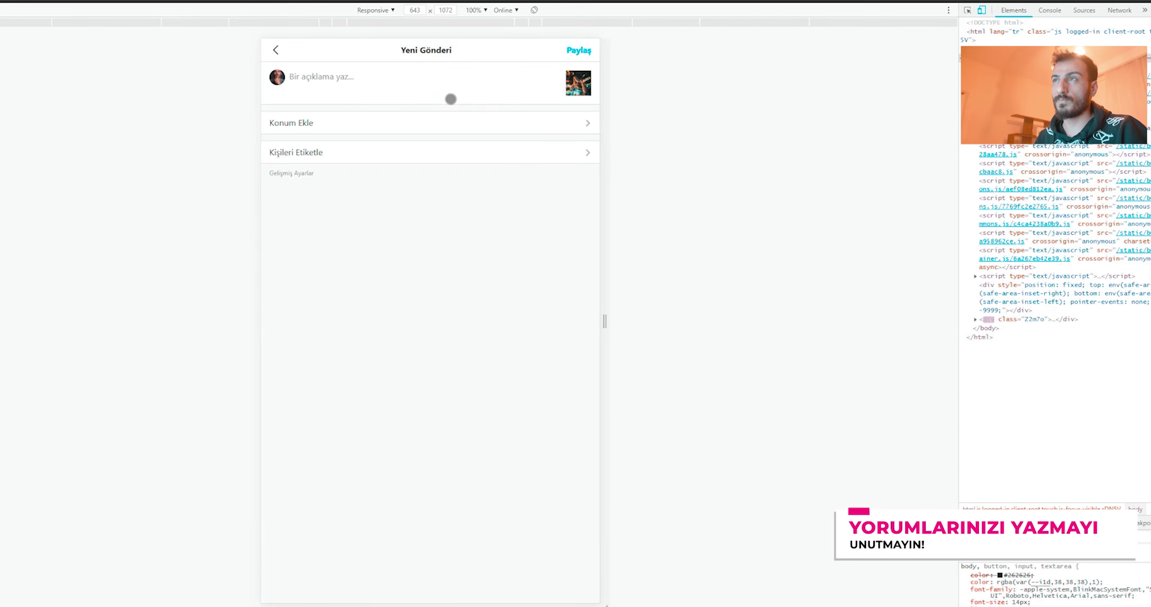
click(406, 85)
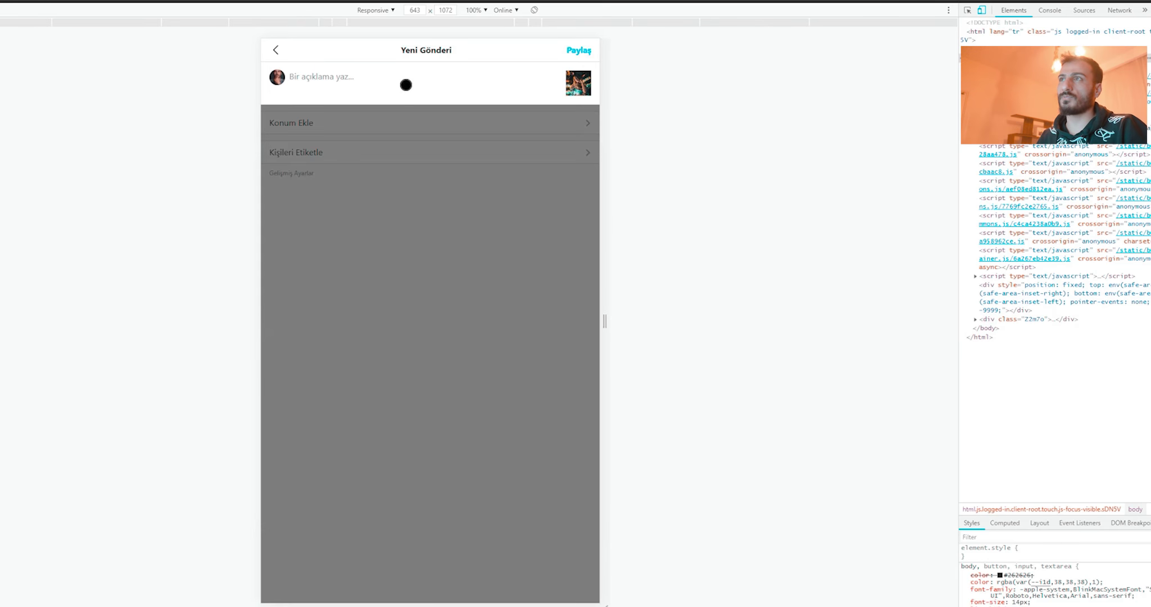